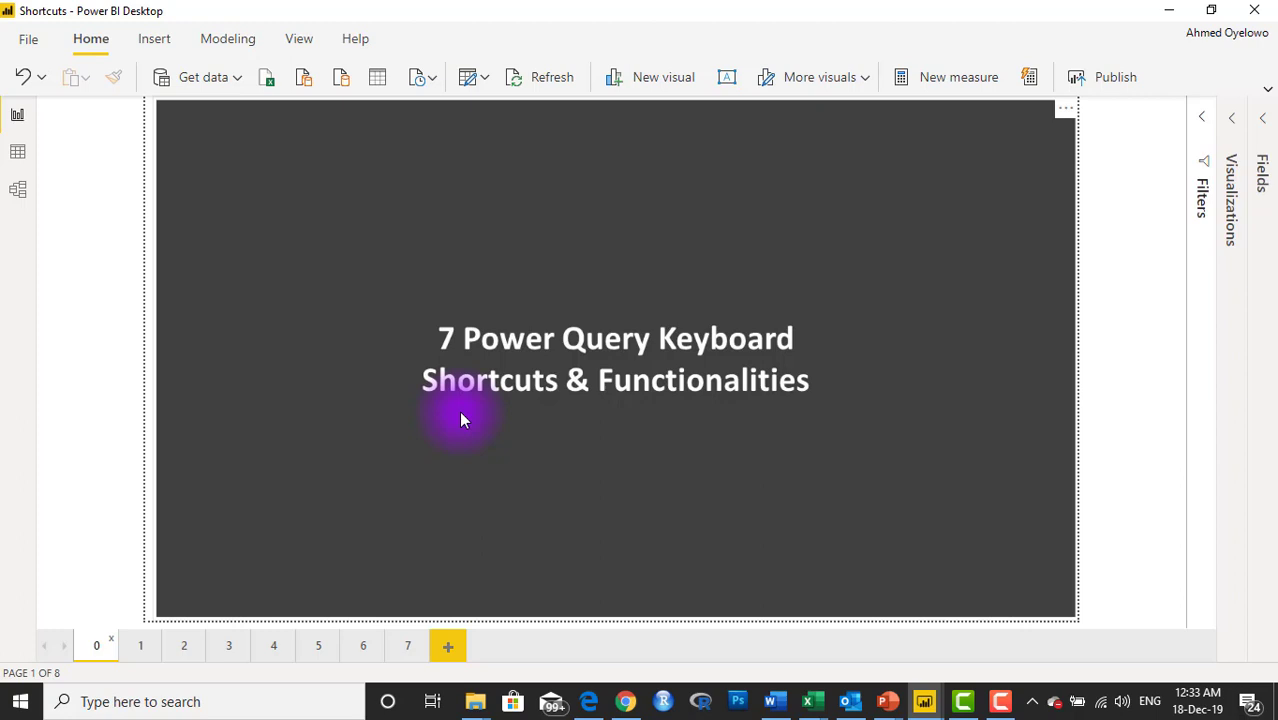
- Show report page 1, Delete Column(s), then switch to the Power Query Editor window
click(140, 648)
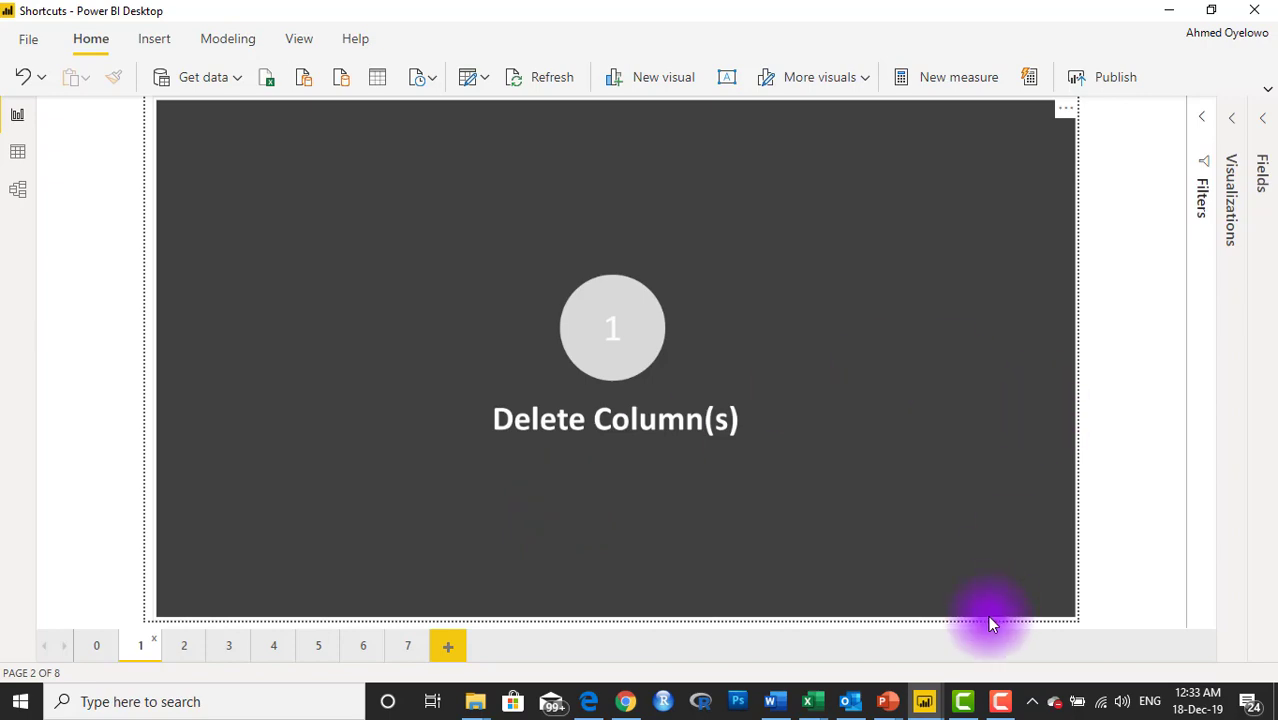
click(924, 703)
click(998, 622)
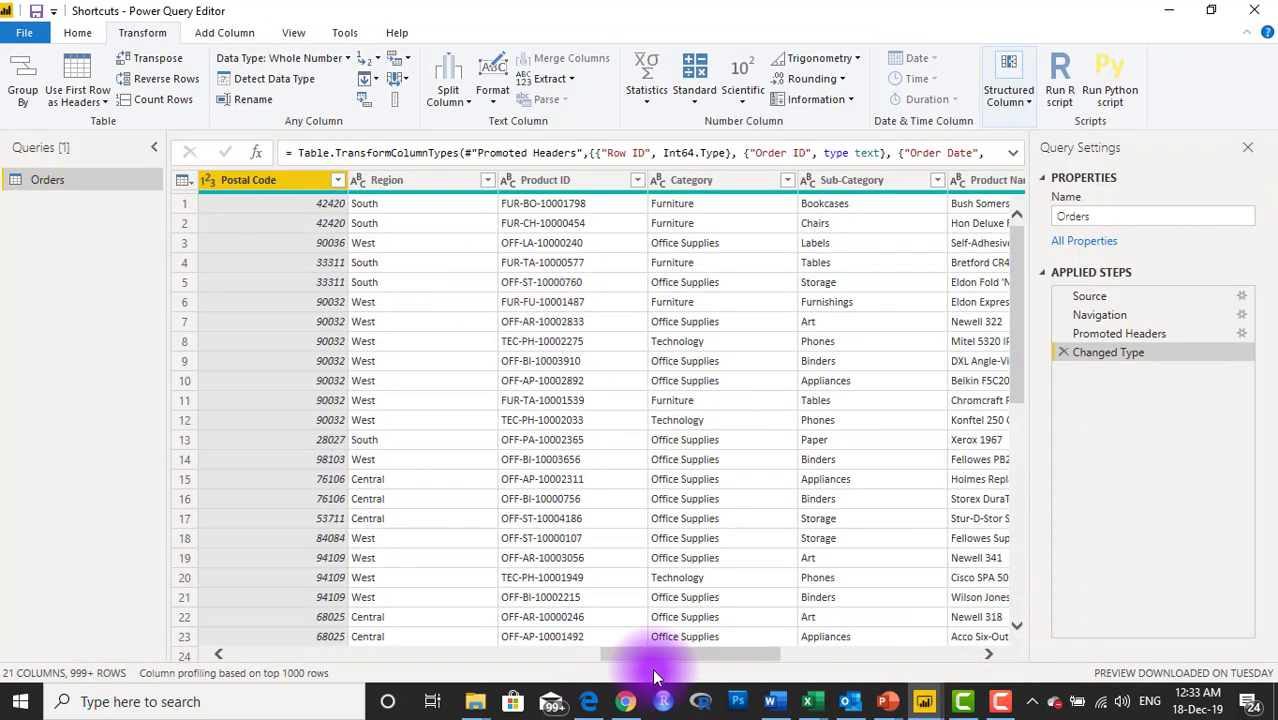
- Select the Row ID column, check its context menus, and delete it from Orders
drag(659, 652, 217, 604)
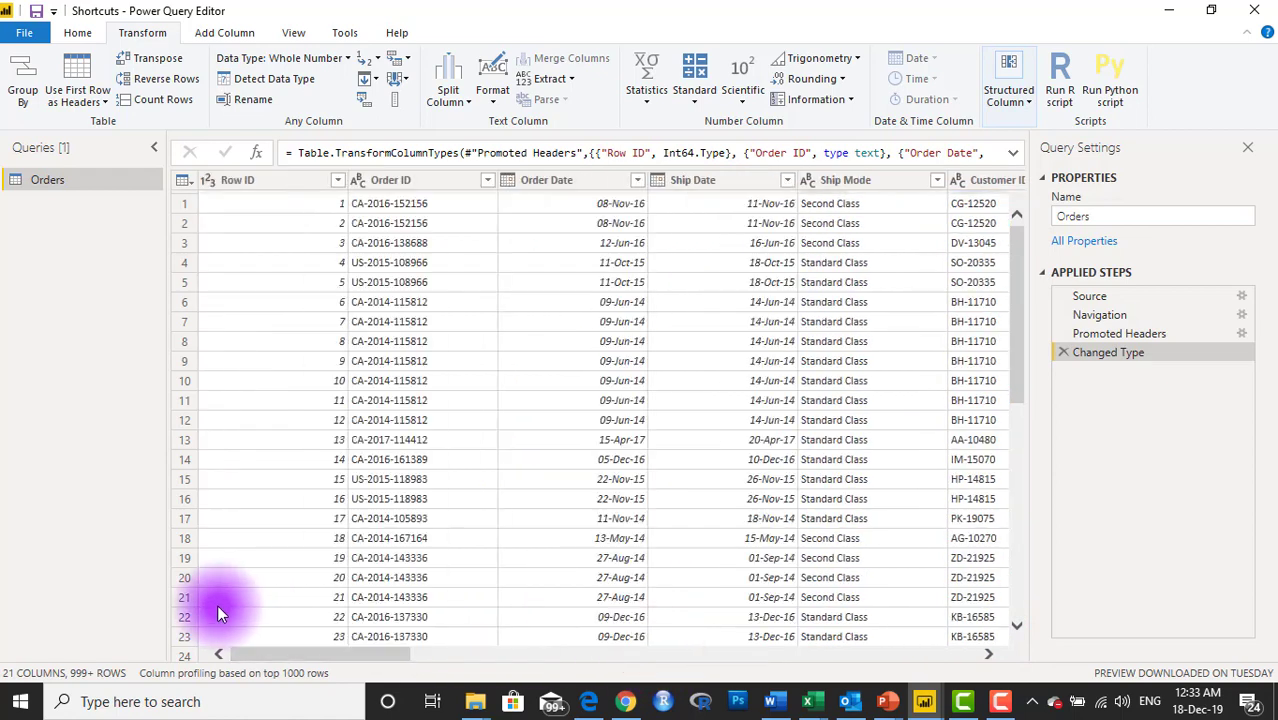
click(256, 180)
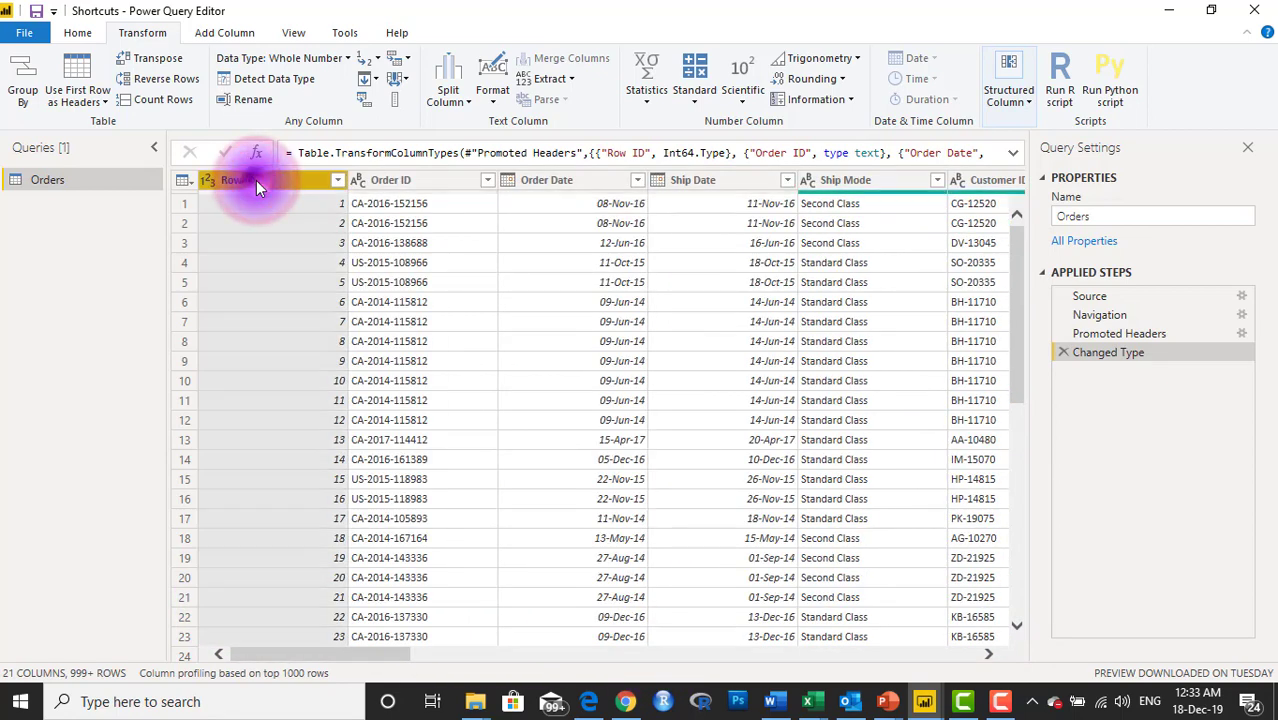
right_click(256, 180)
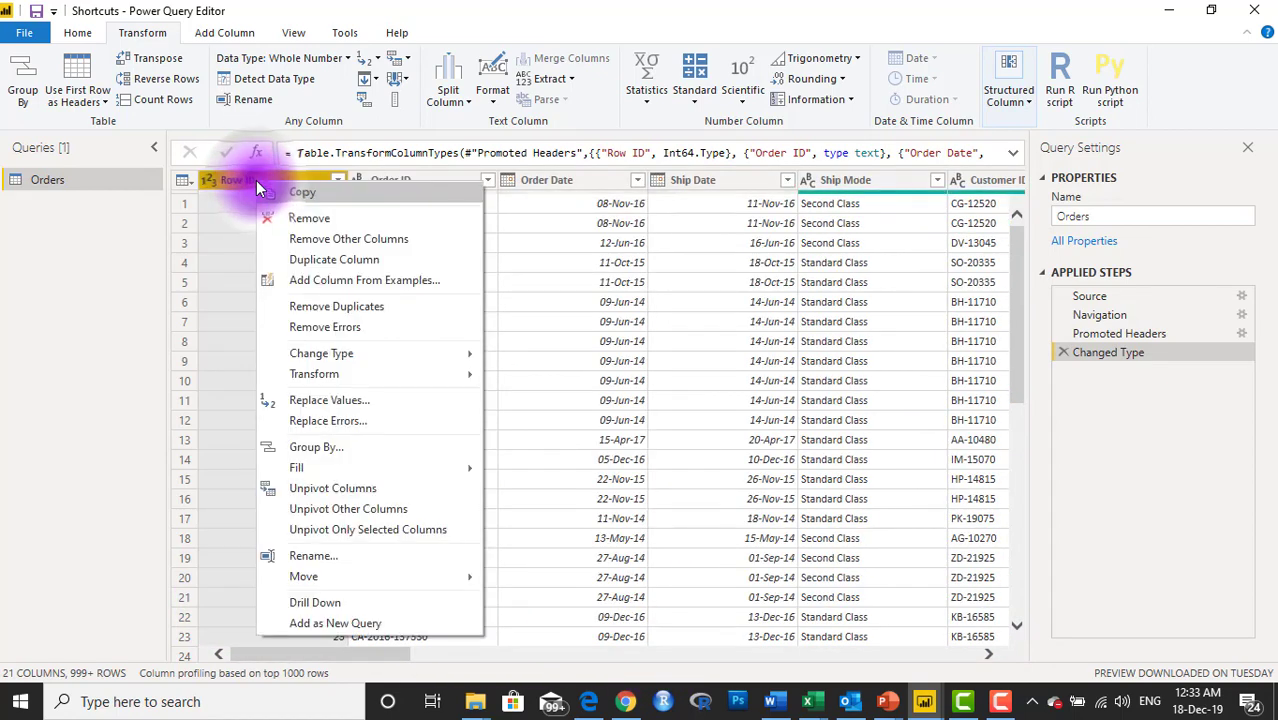
click(316, 222)
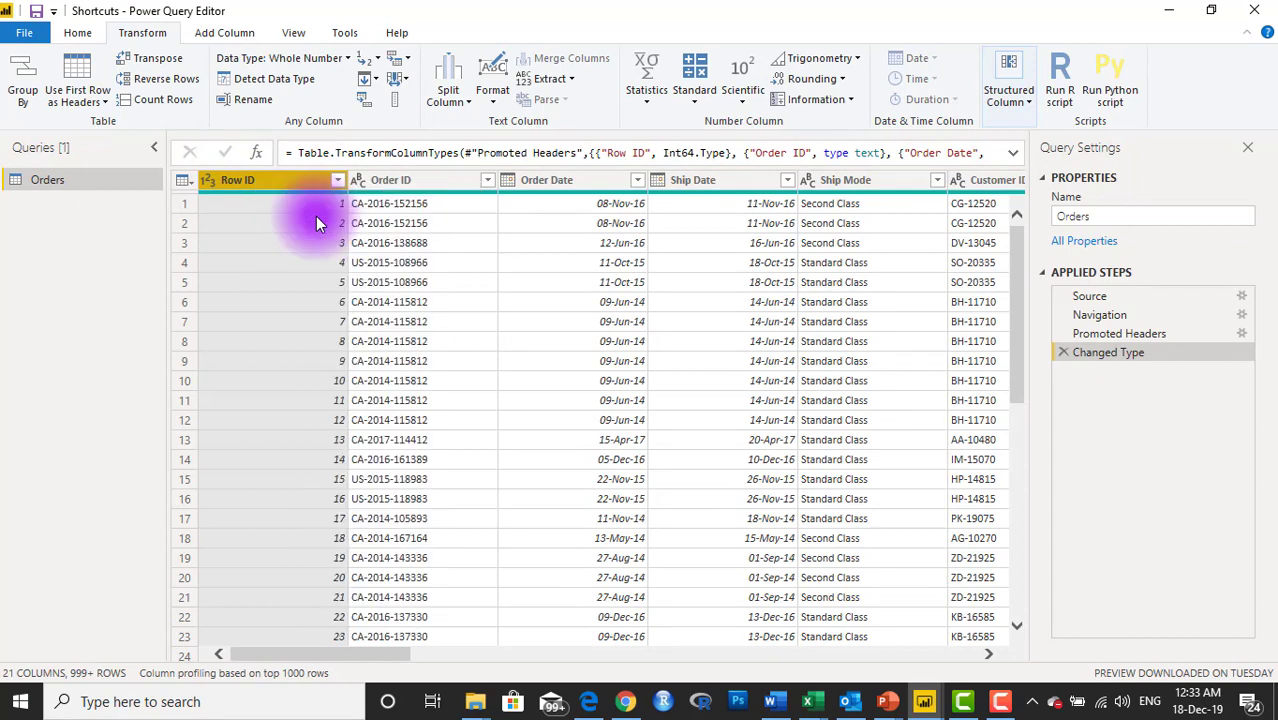
ctrl+click(430, 180)
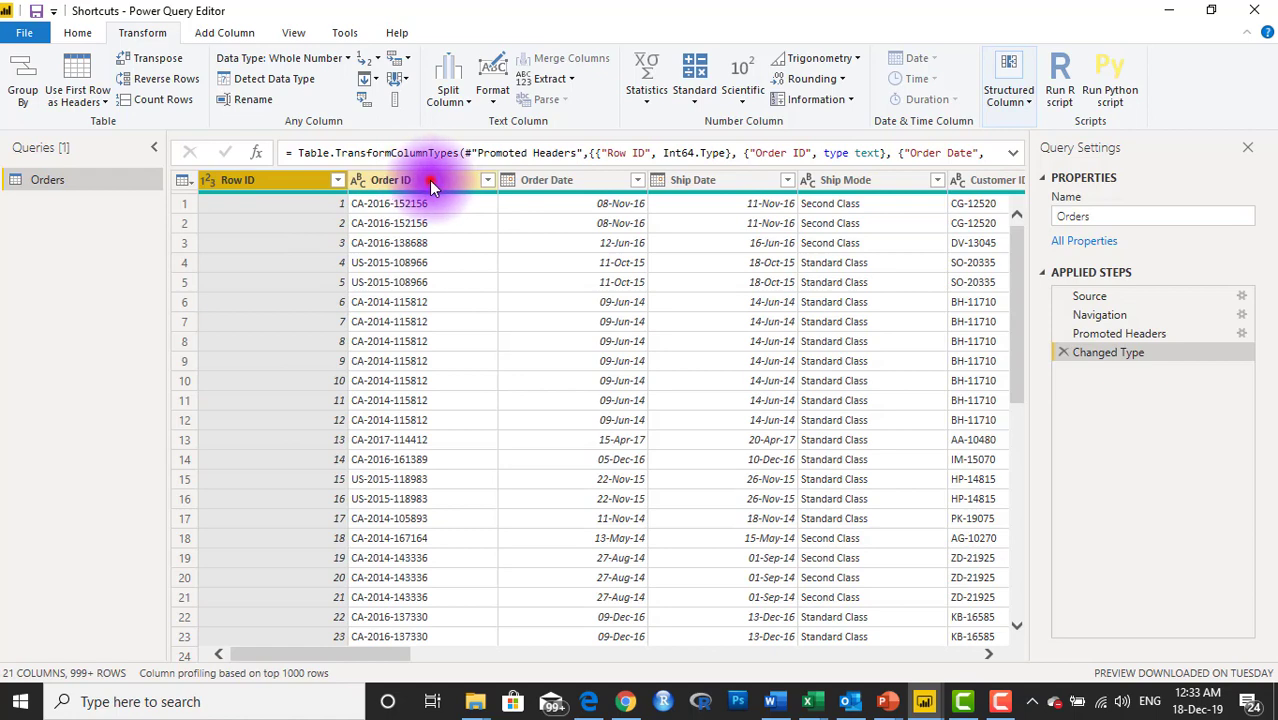
right_click(429, 180)
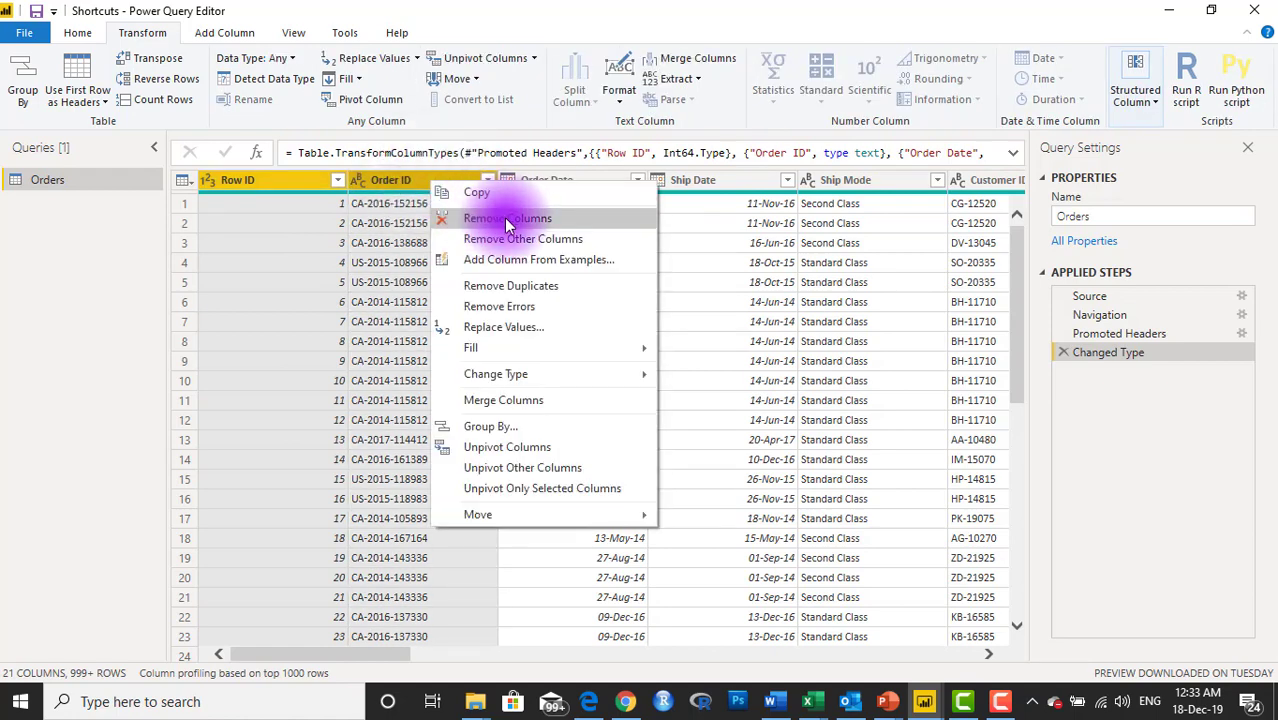
click(283, 177)
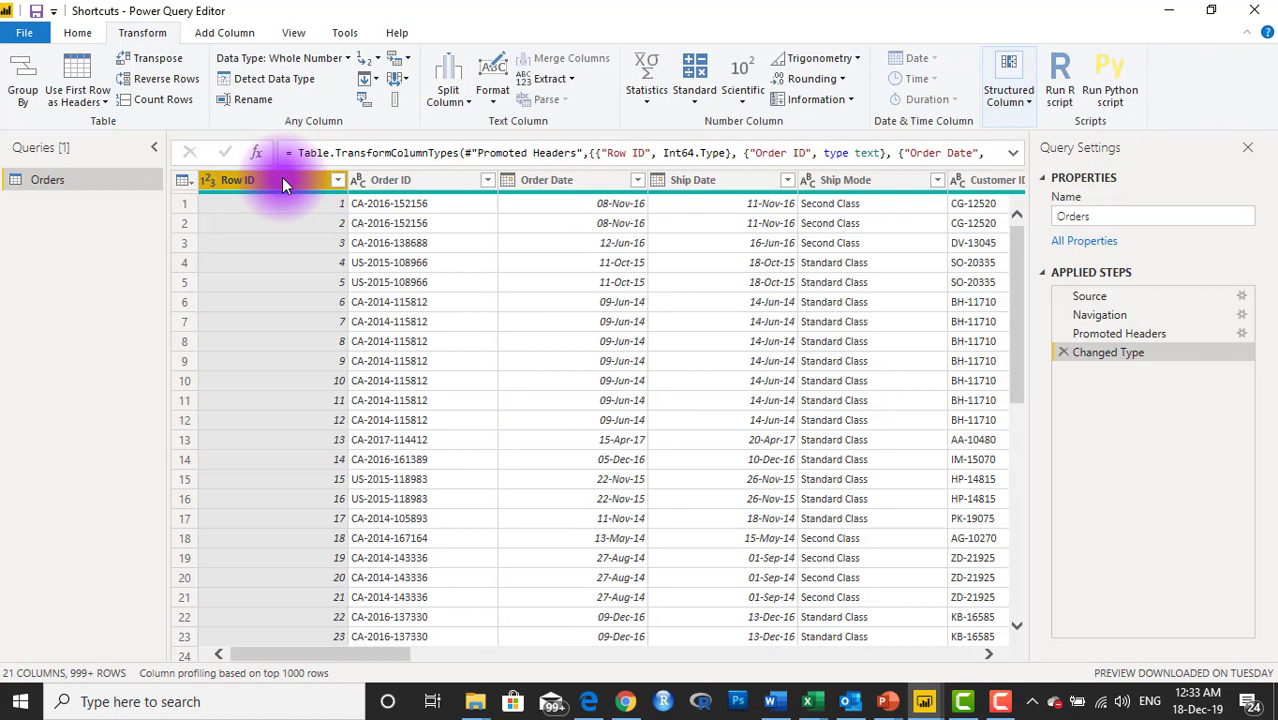
key(Delete)
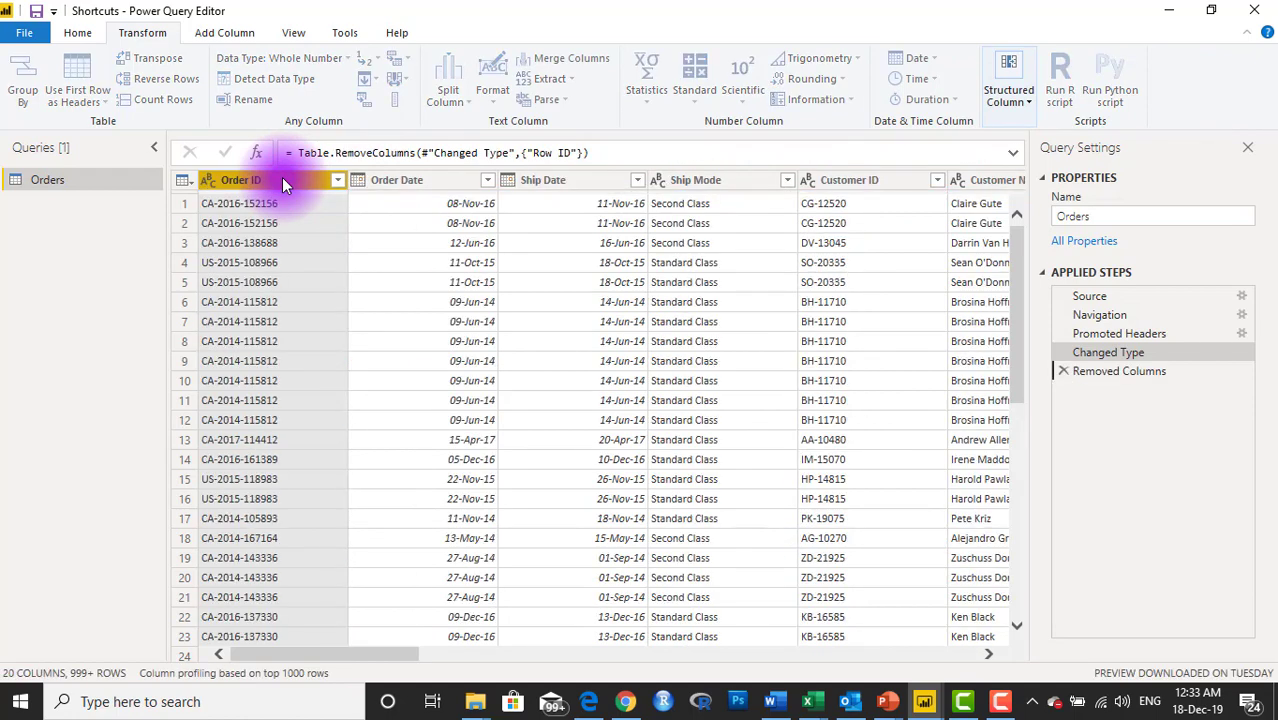
- Restore Row ID, then remove Row ID, Order ID and Order Date together
click(1063, 373)
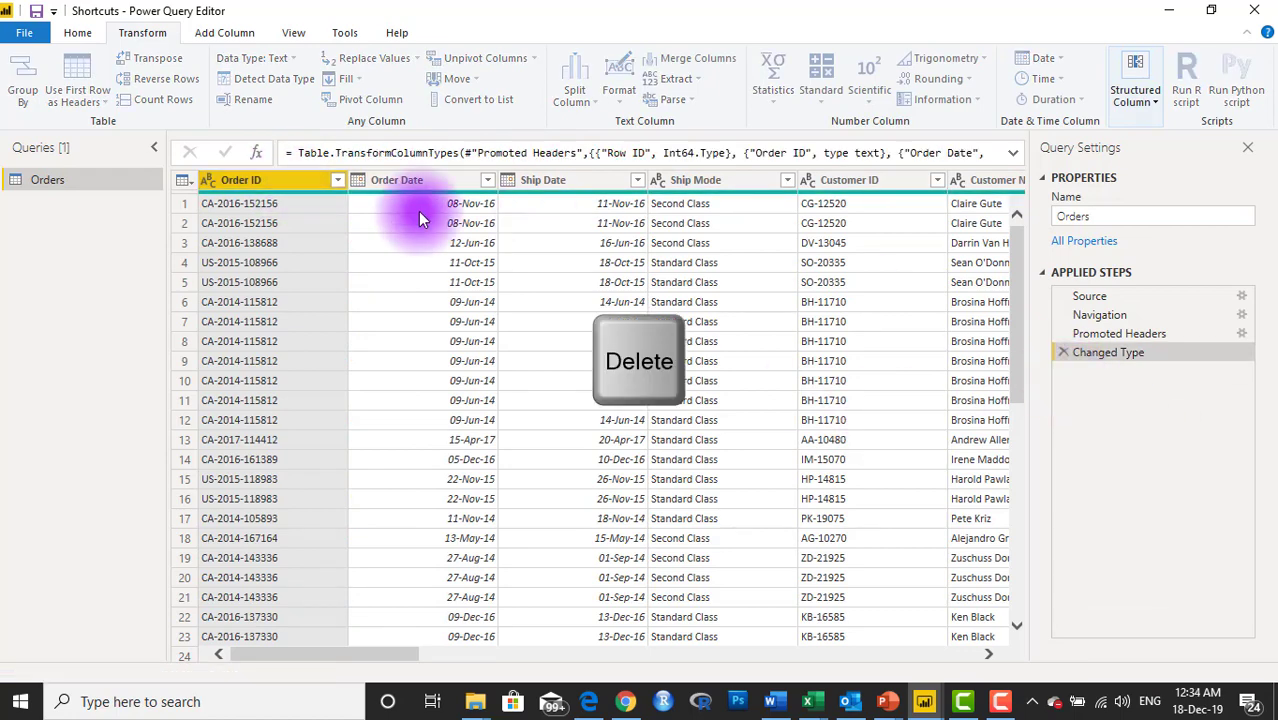
click(235, 179)
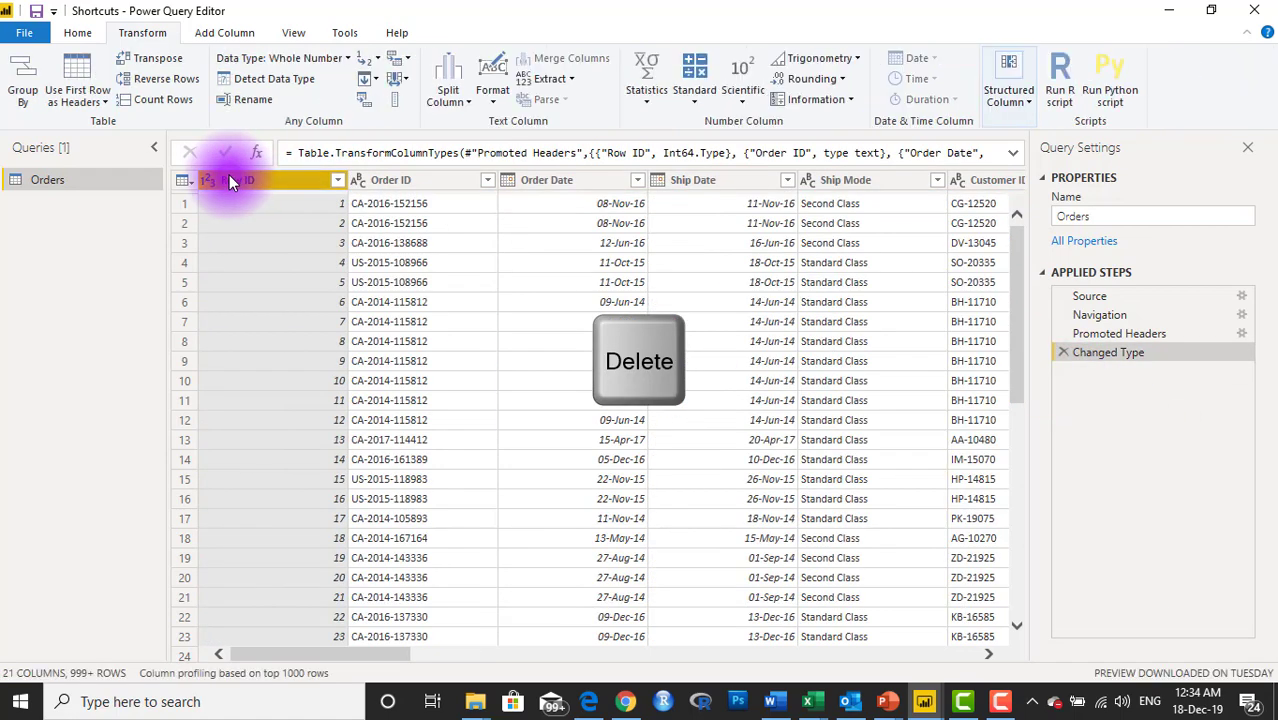
shift+click(438, 179)
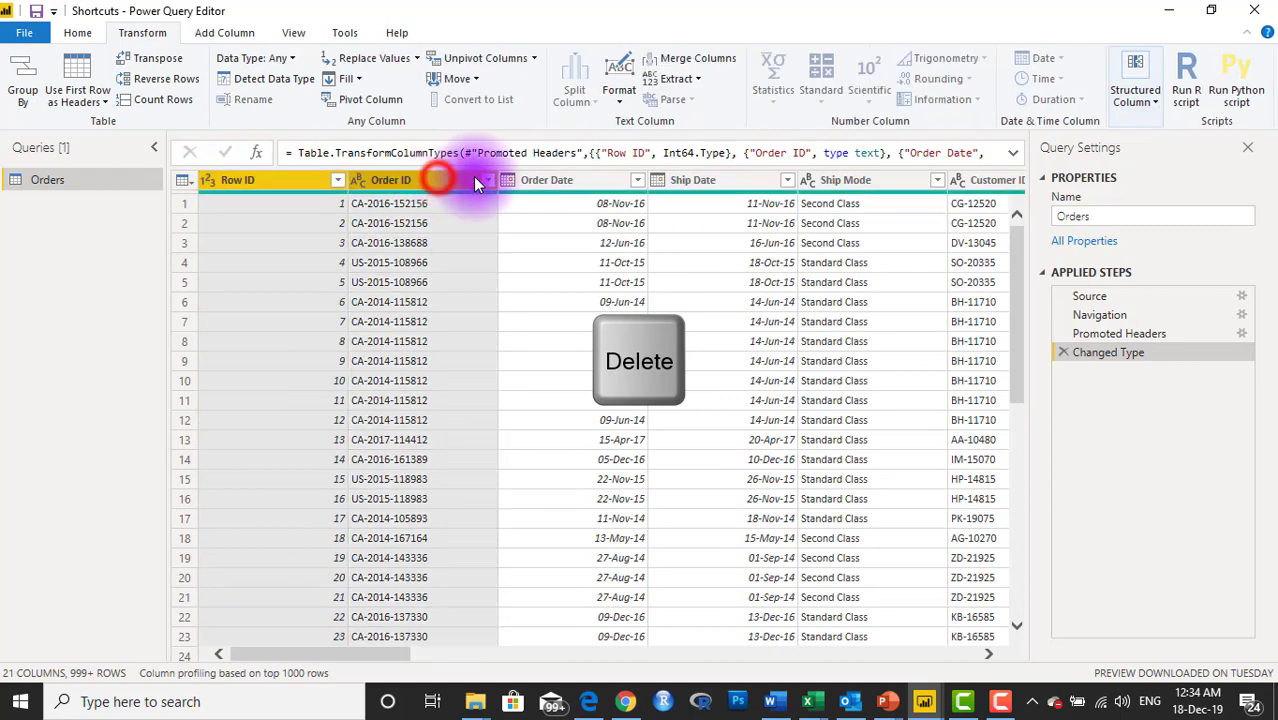
shift+click(555, 180)
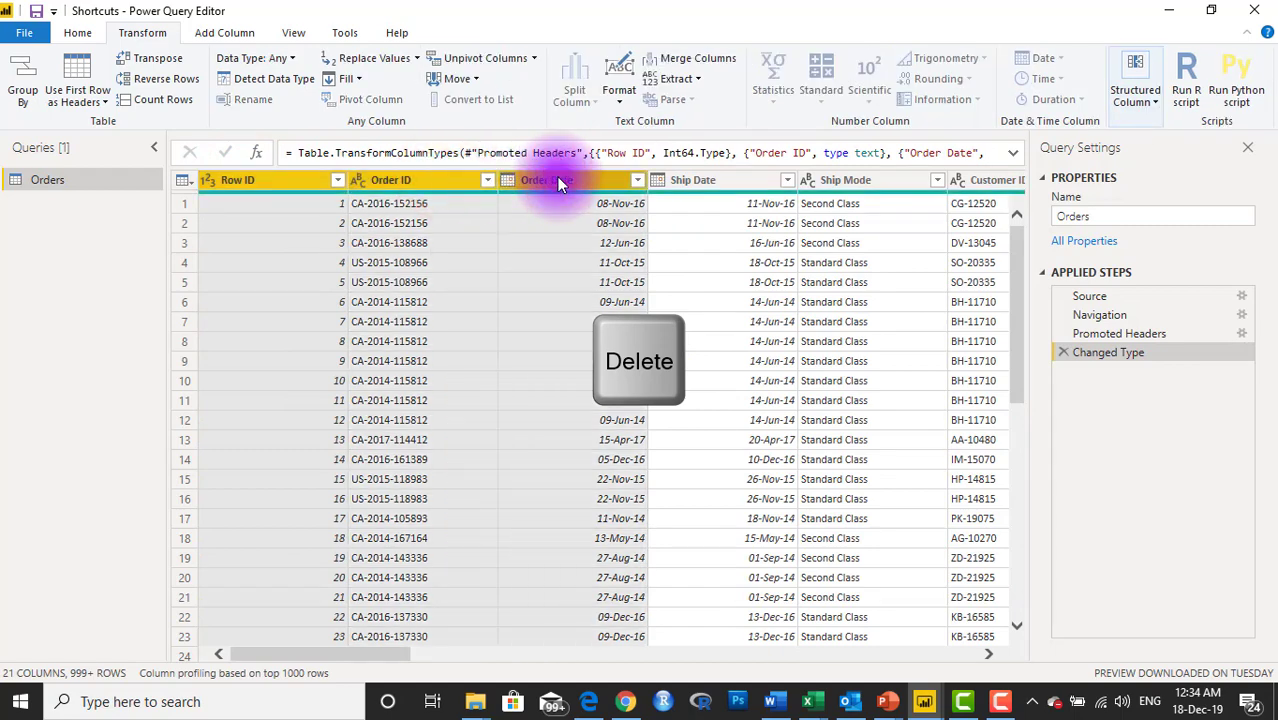
key(Delete)
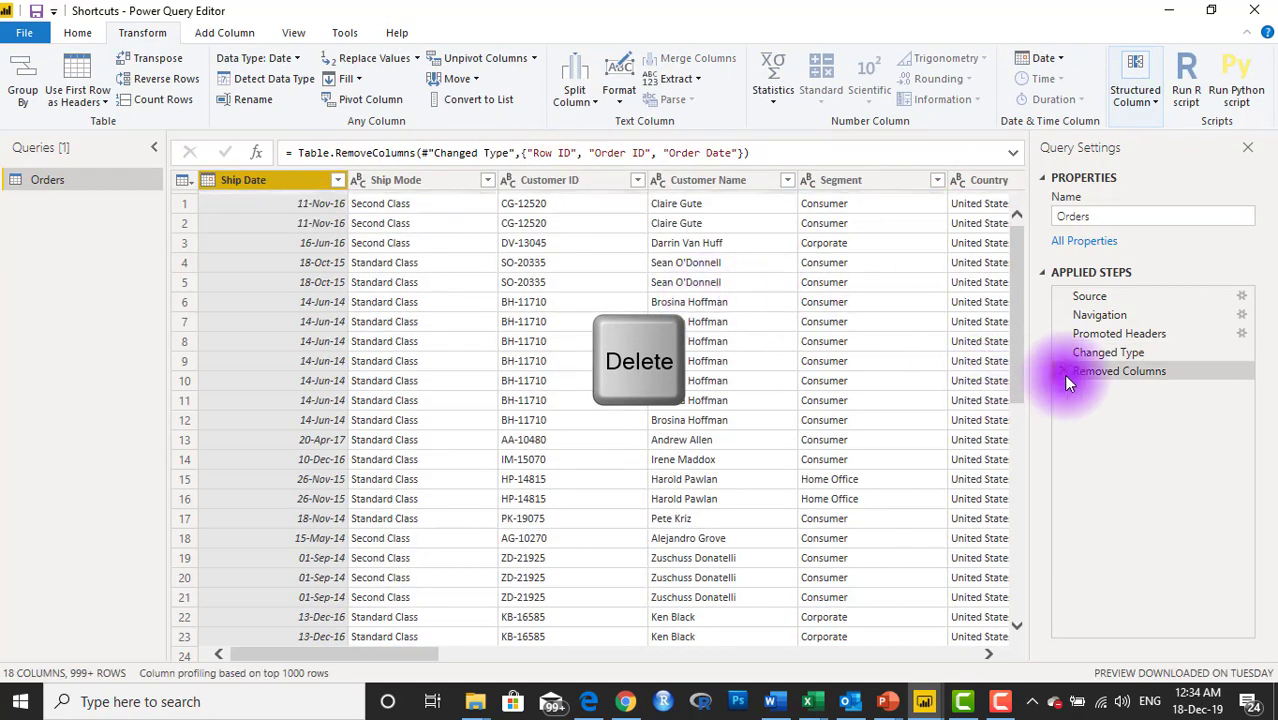
- Delete the Removed Columns step again so all 21 columns return
click(1063, 372)
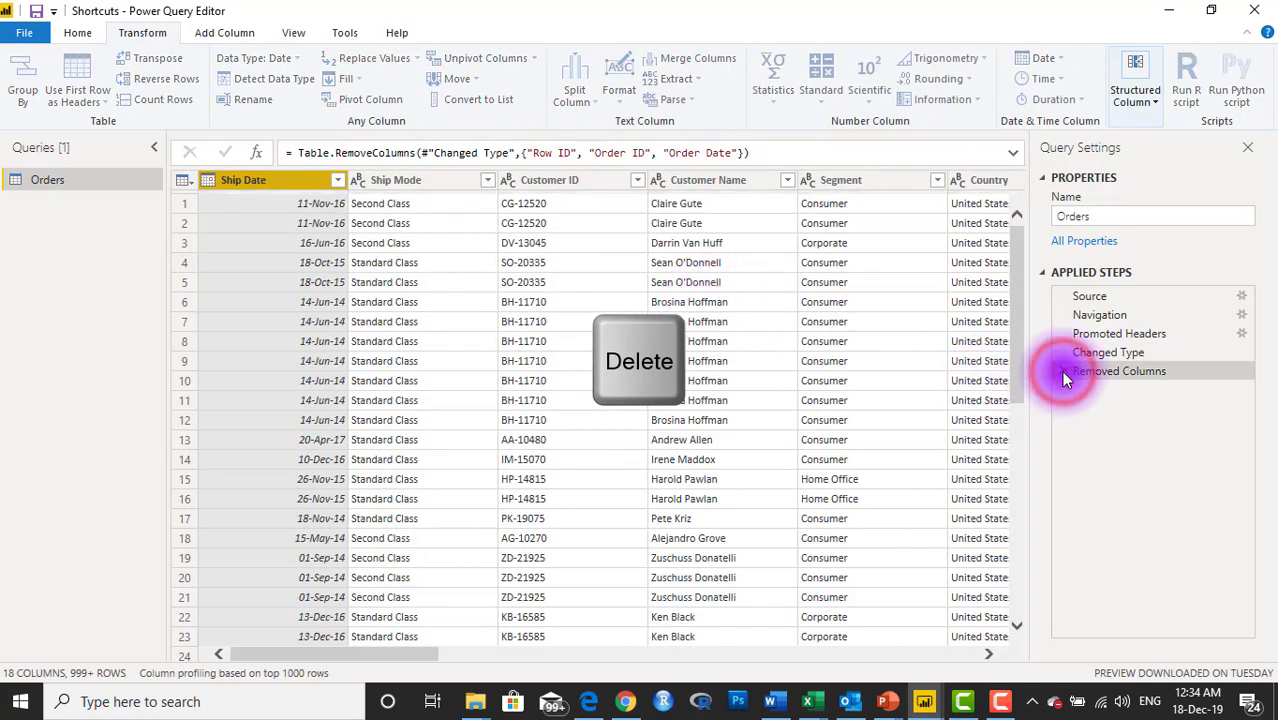
click(292, 183)
right_click(289, 184)
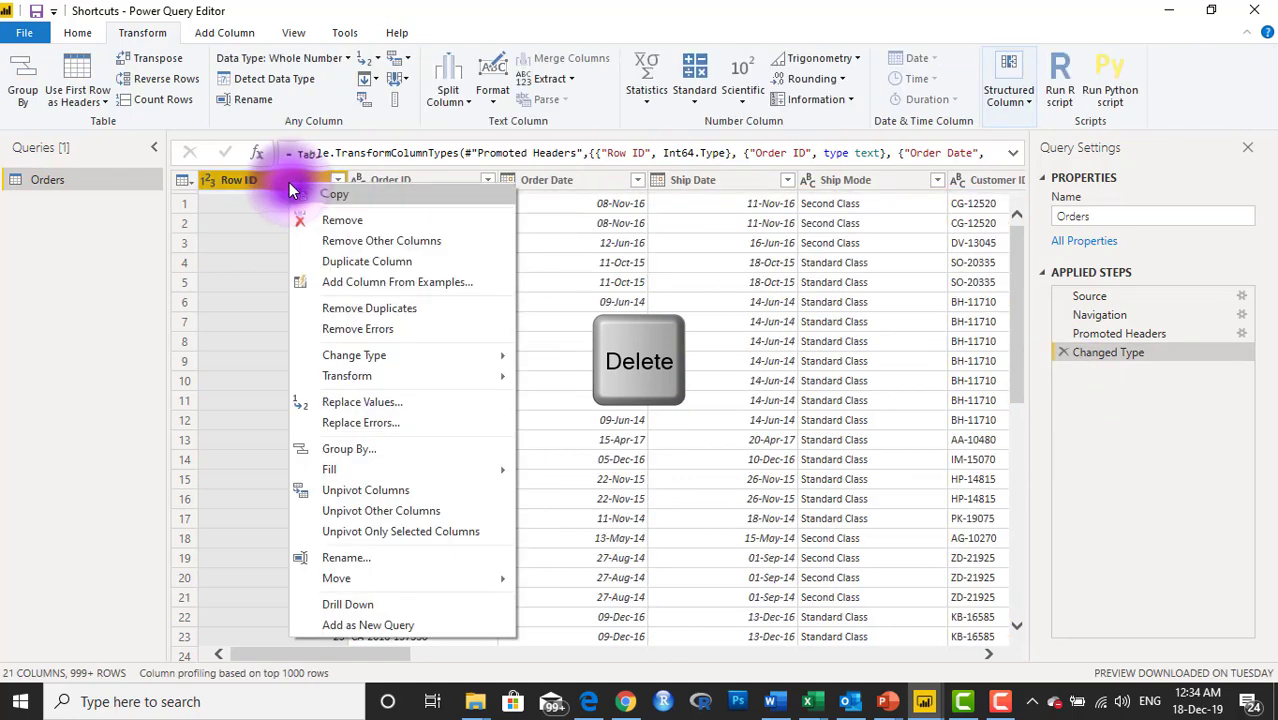
click(346, 222)
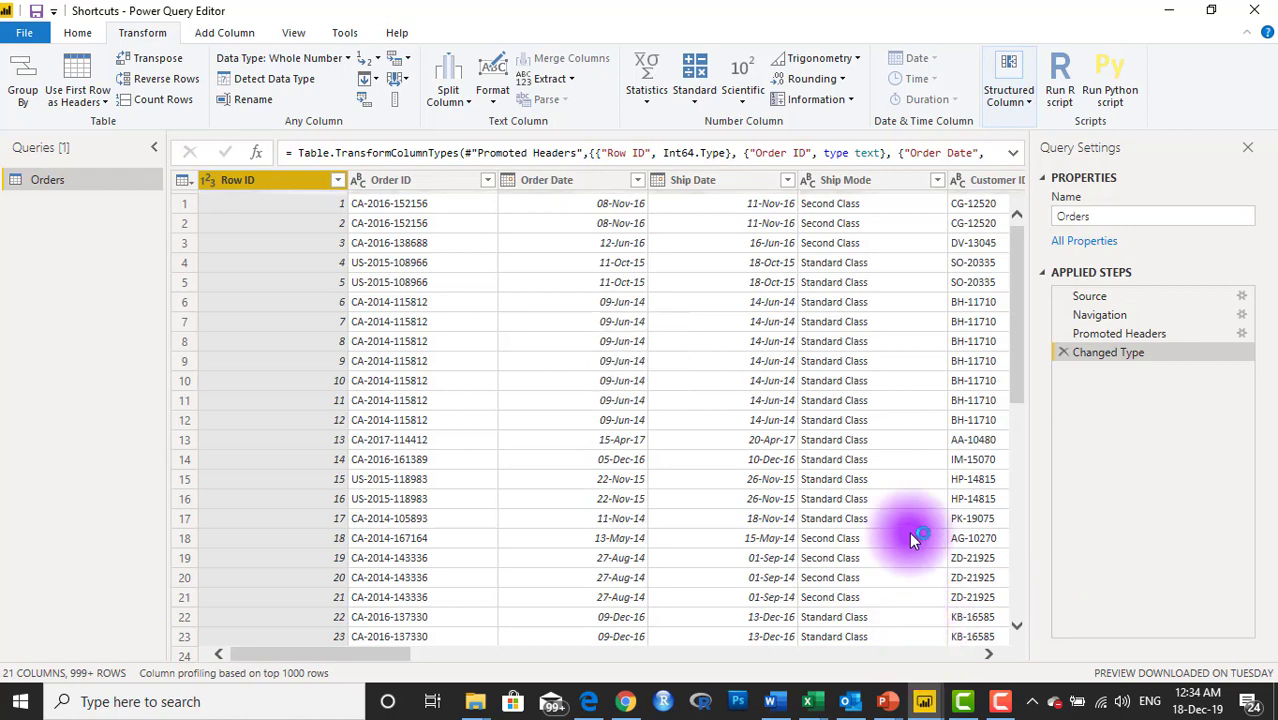
click(924, 701)
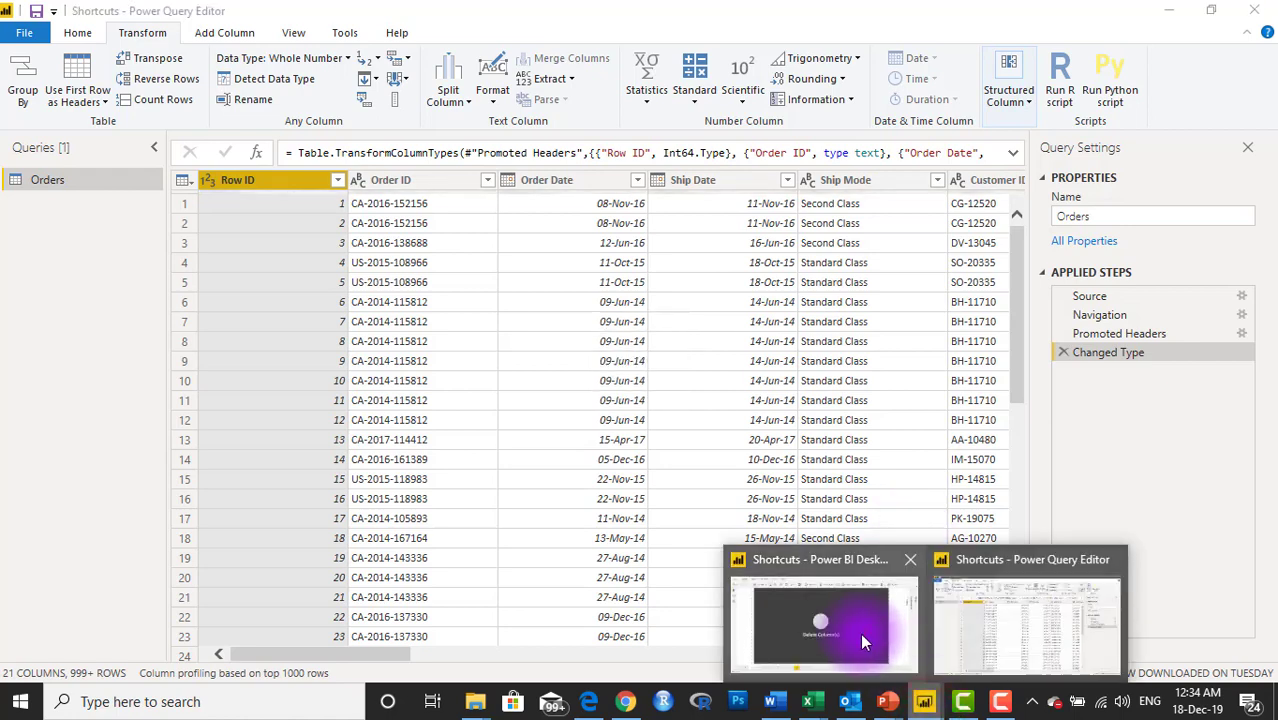
- Switch to the report's Zoom page (page 2), then back to the Power Query Editor
click(860, 633)
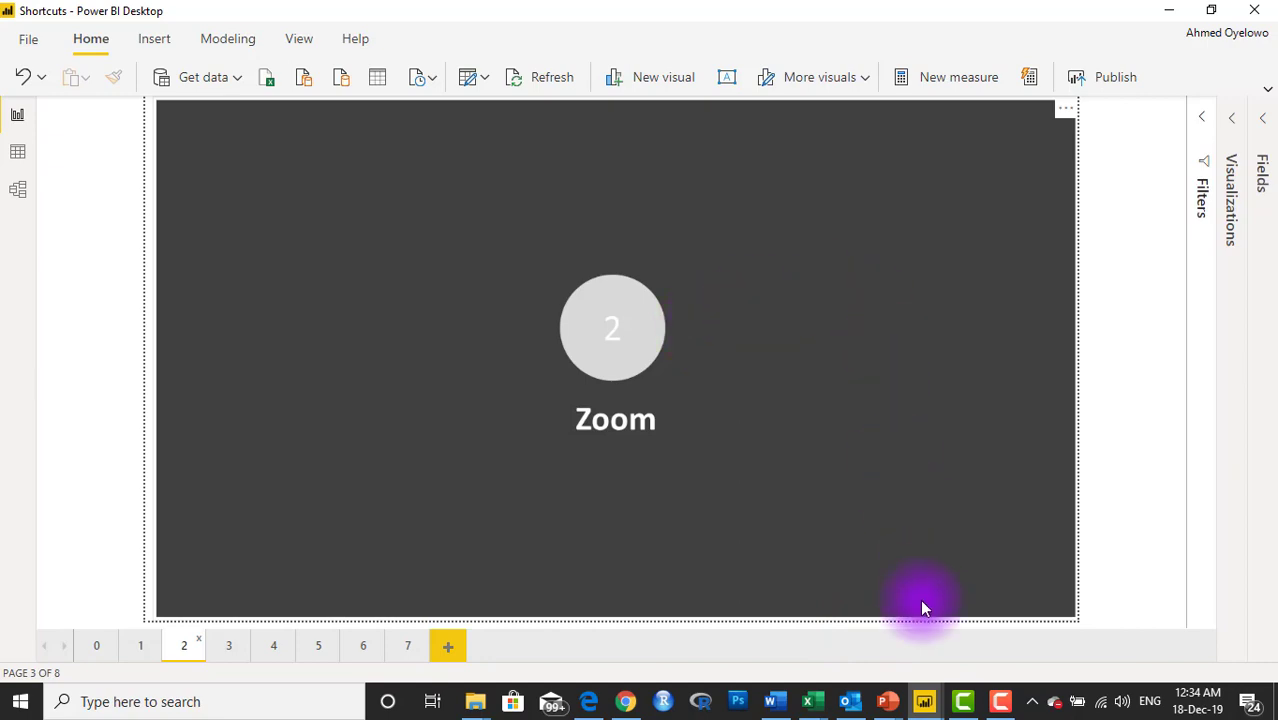
mouse_move(922, 705)
click(988, 642)
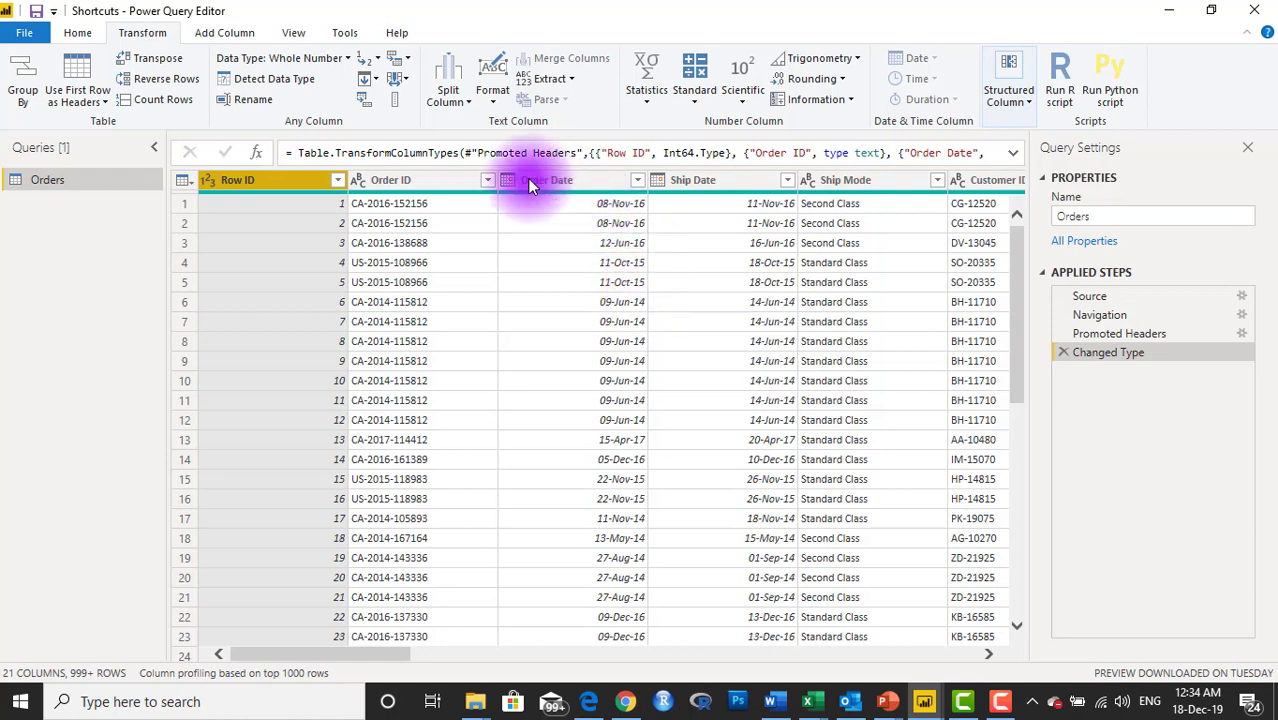
key(ctrl+shift+equal)
click(281, 186)
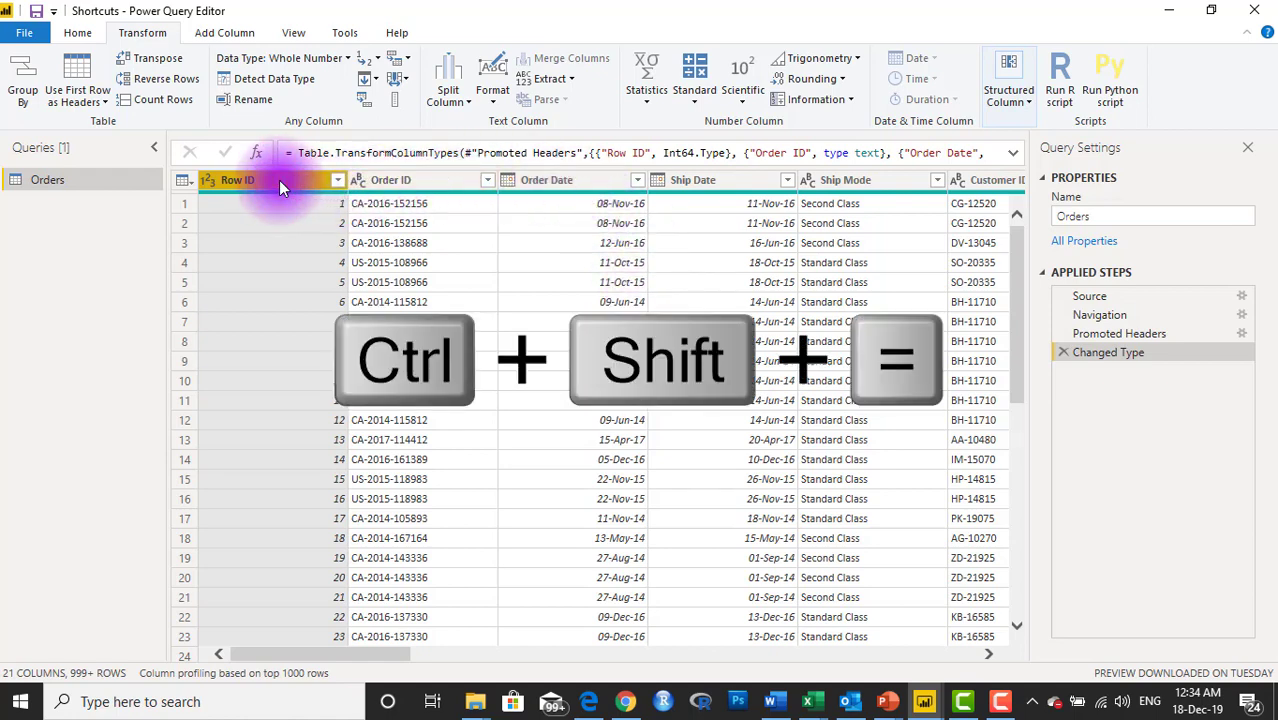
key(ctrl+shift+equal)
key(ctrl+shift+equal)
key(ctrl+shift+equal)
key(ctrl+shift+equal)
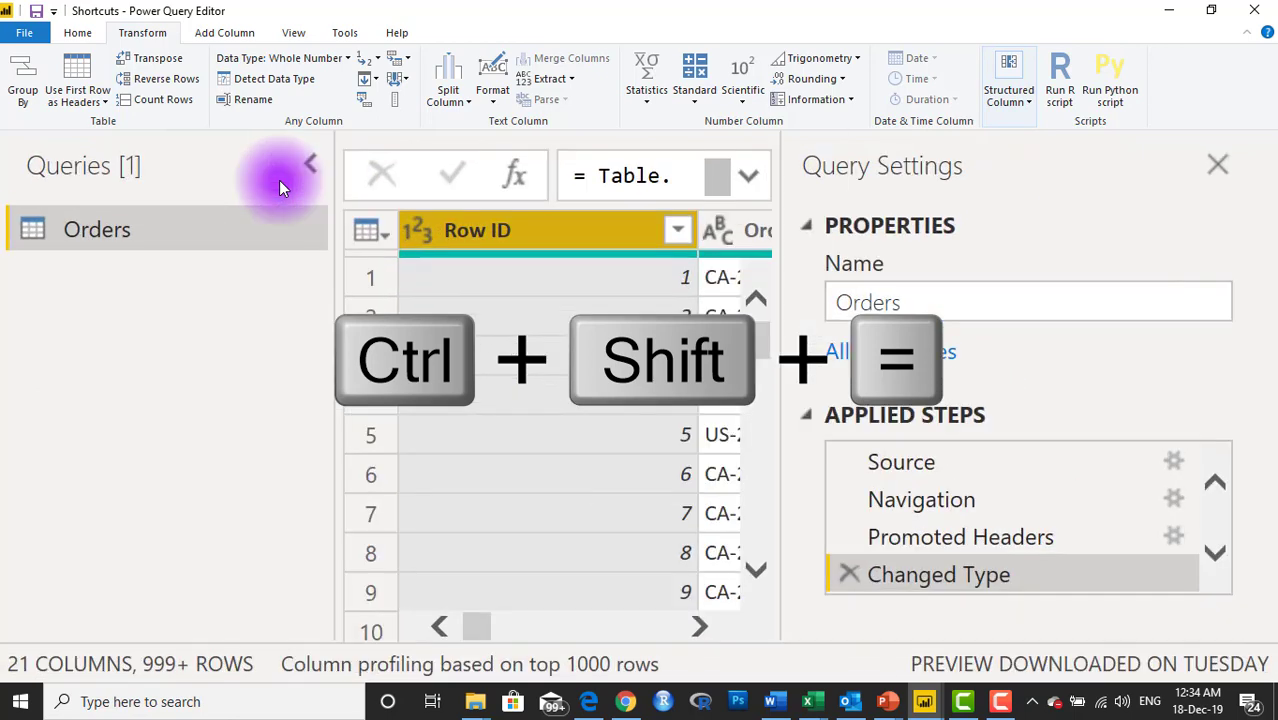
key(ctrl+shift+minus)
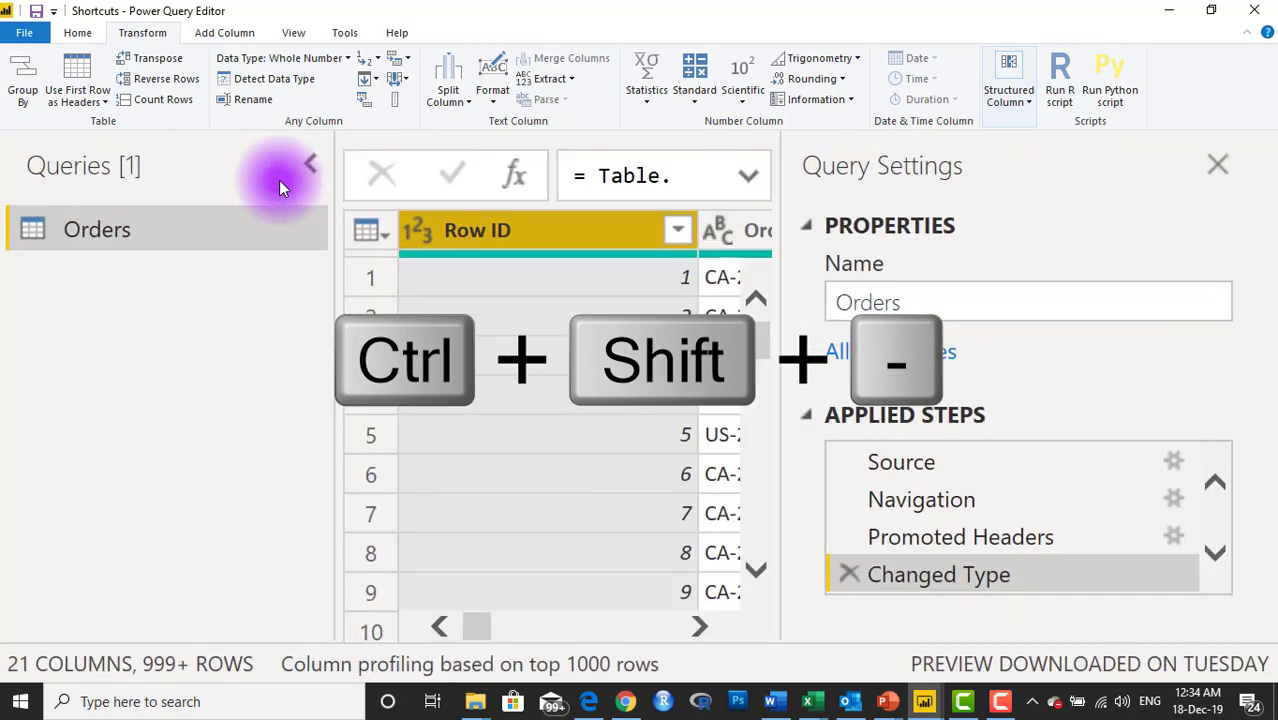
key(ctrl+shift+minus)
key(ctrl+shift+minus)
key(ctrl+shift+minus)
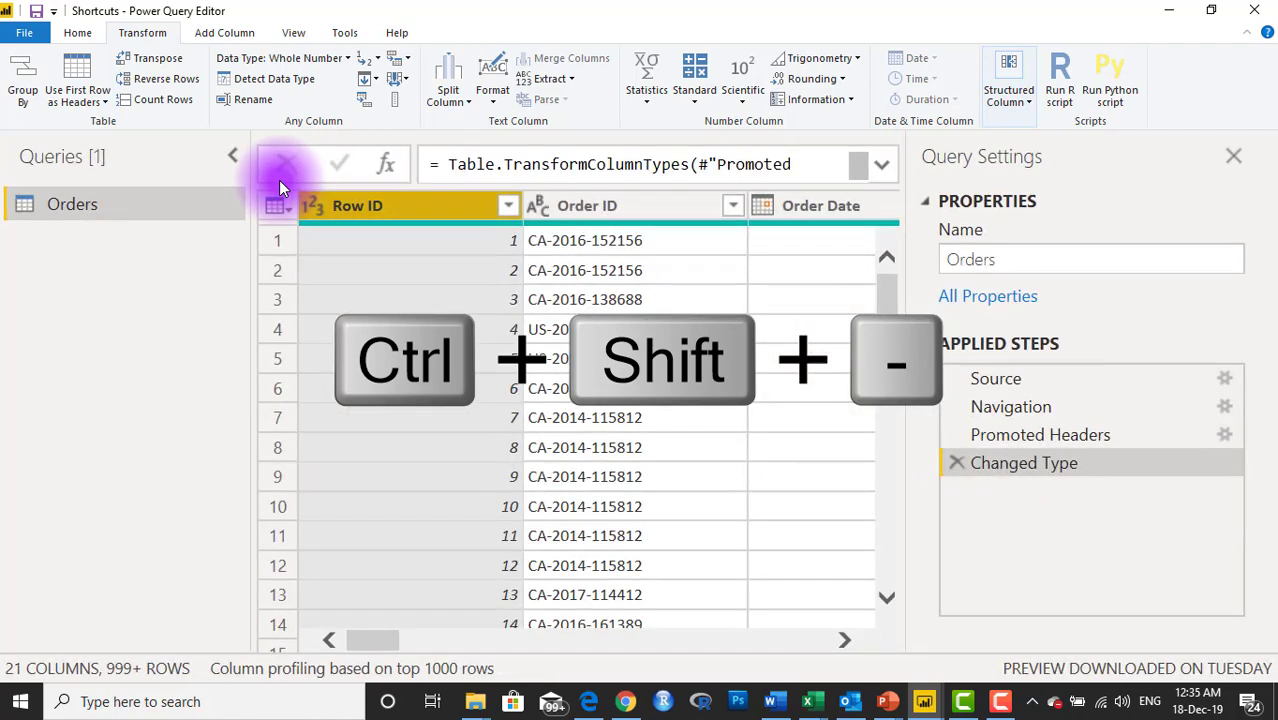
key(ctrl+shift+minus)
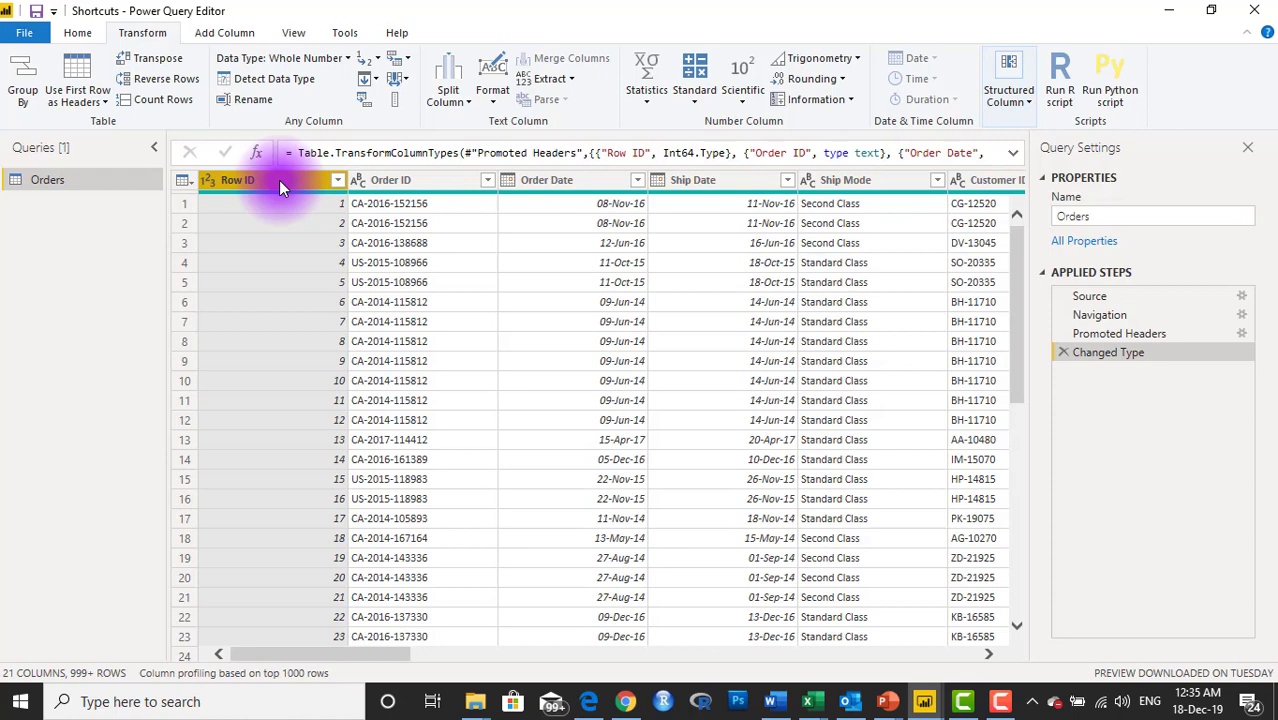
key(ctrl+plus)
key(ctrl+plus)
key(ctrl+plus)
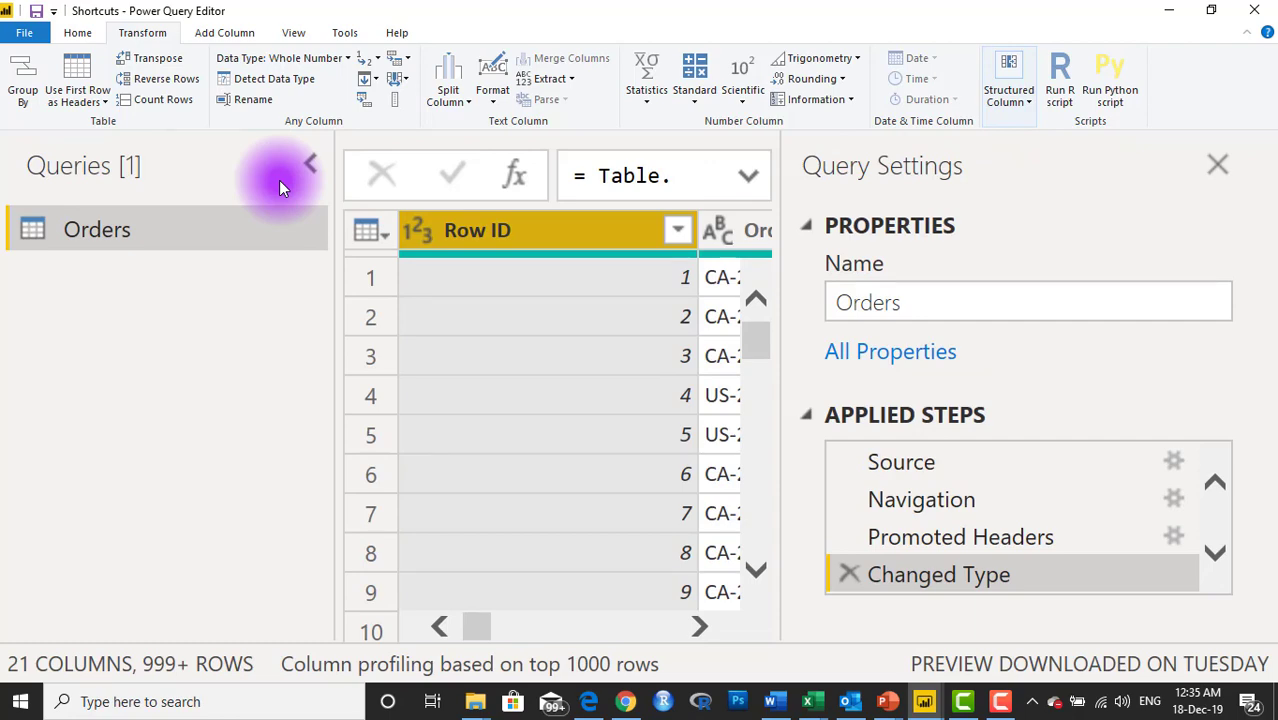
key(ctrl+0)
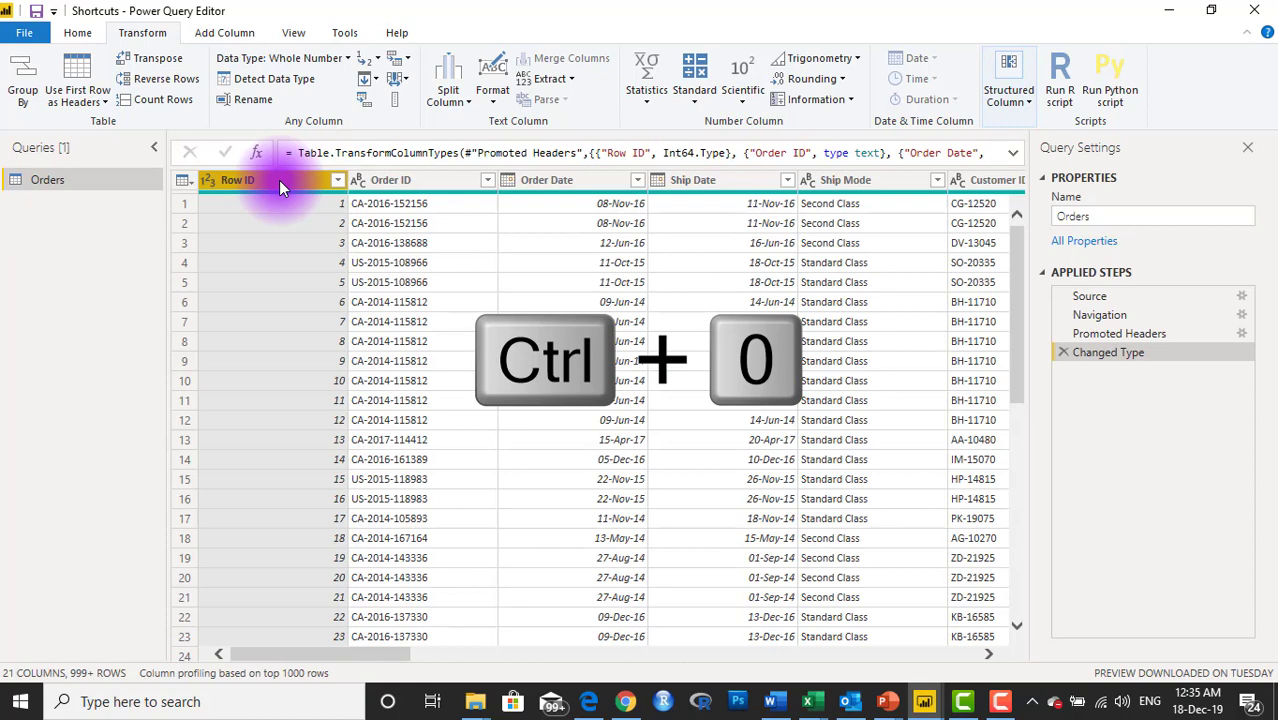
key(ctrl+plus)
key(ctrl+plus)
key(ctrl+plus)
key(ctrl+plus)
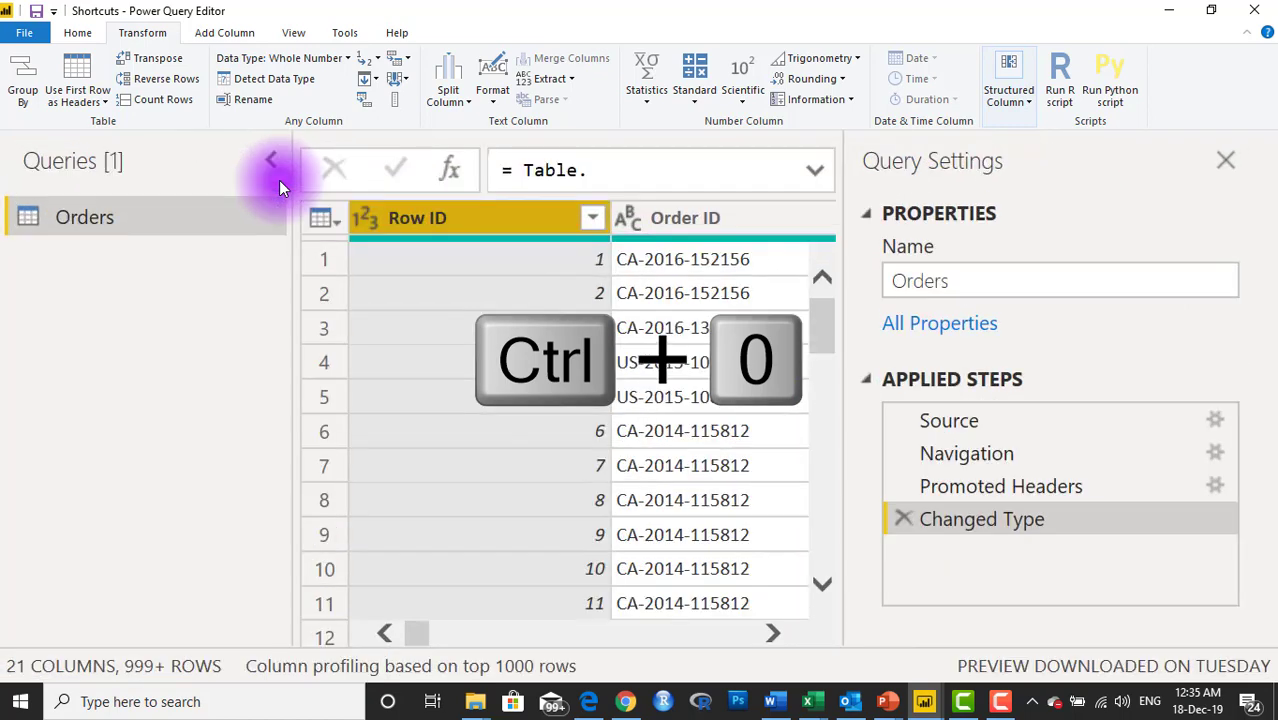
key(ctrl+0)
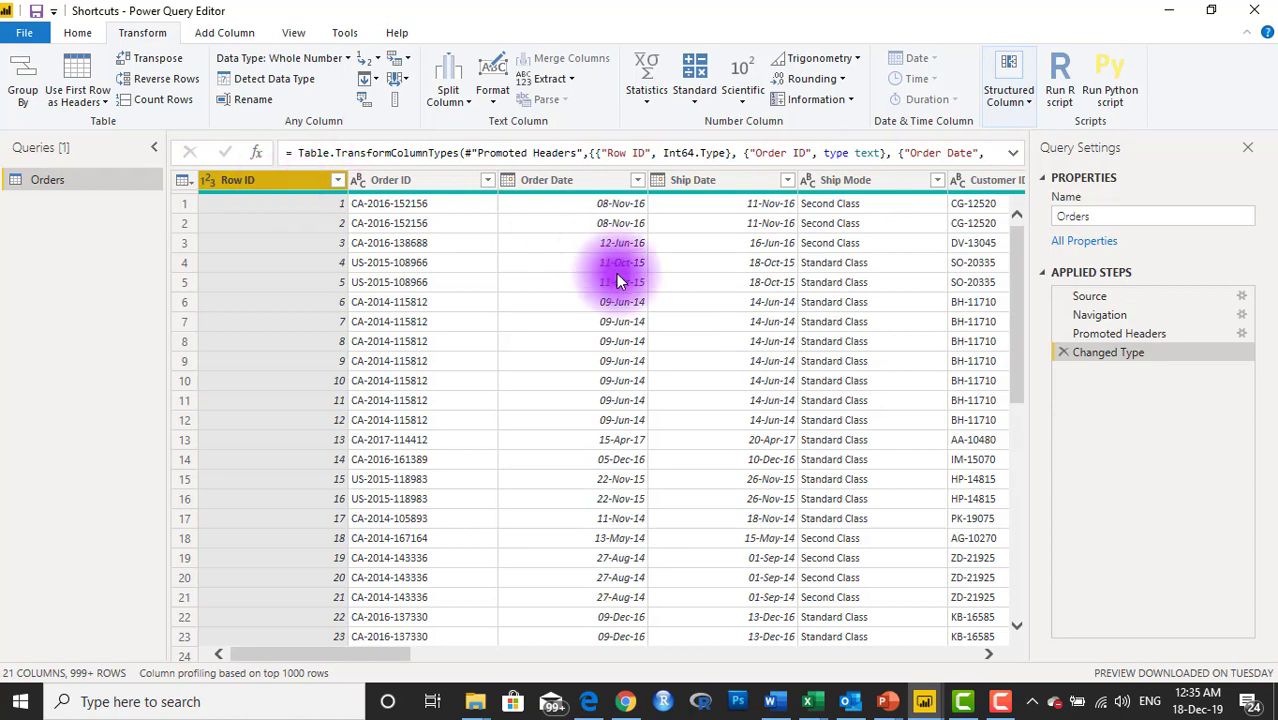
mouse_move(955, 703)
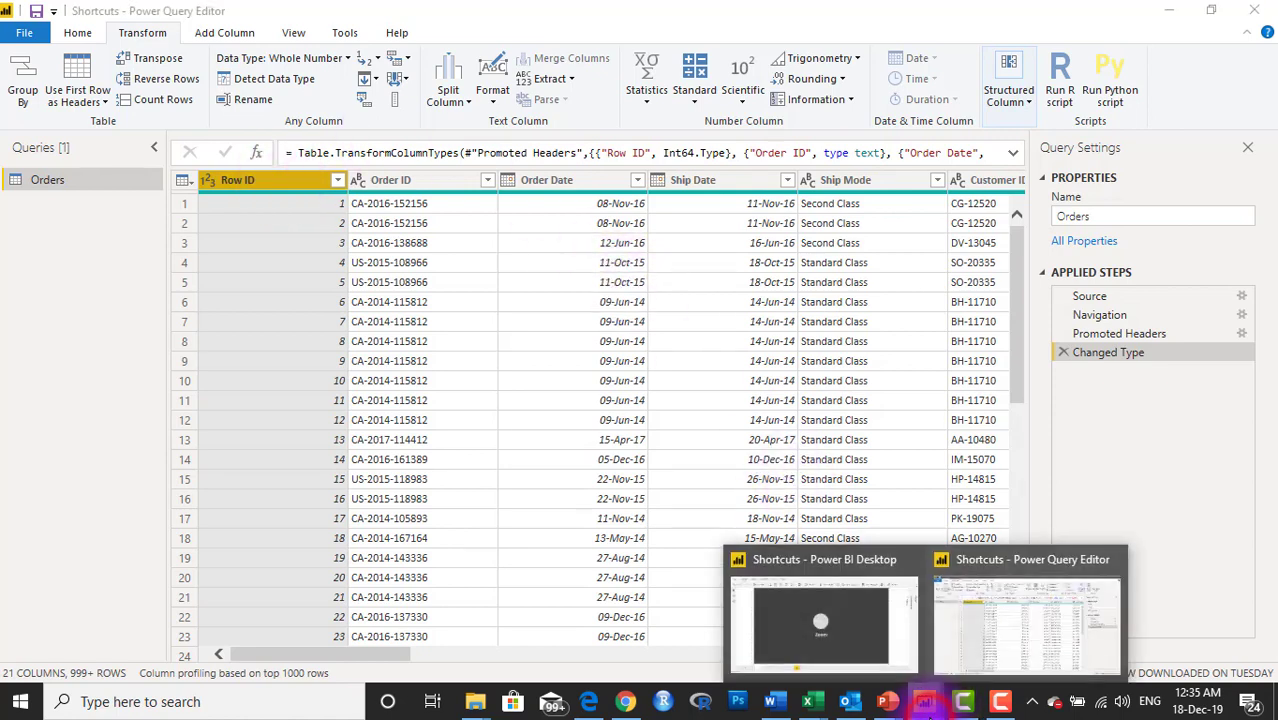
- Open report page 3, Add Column from Example, then return to the Orders query
click(853, 625)
click(232, 648)
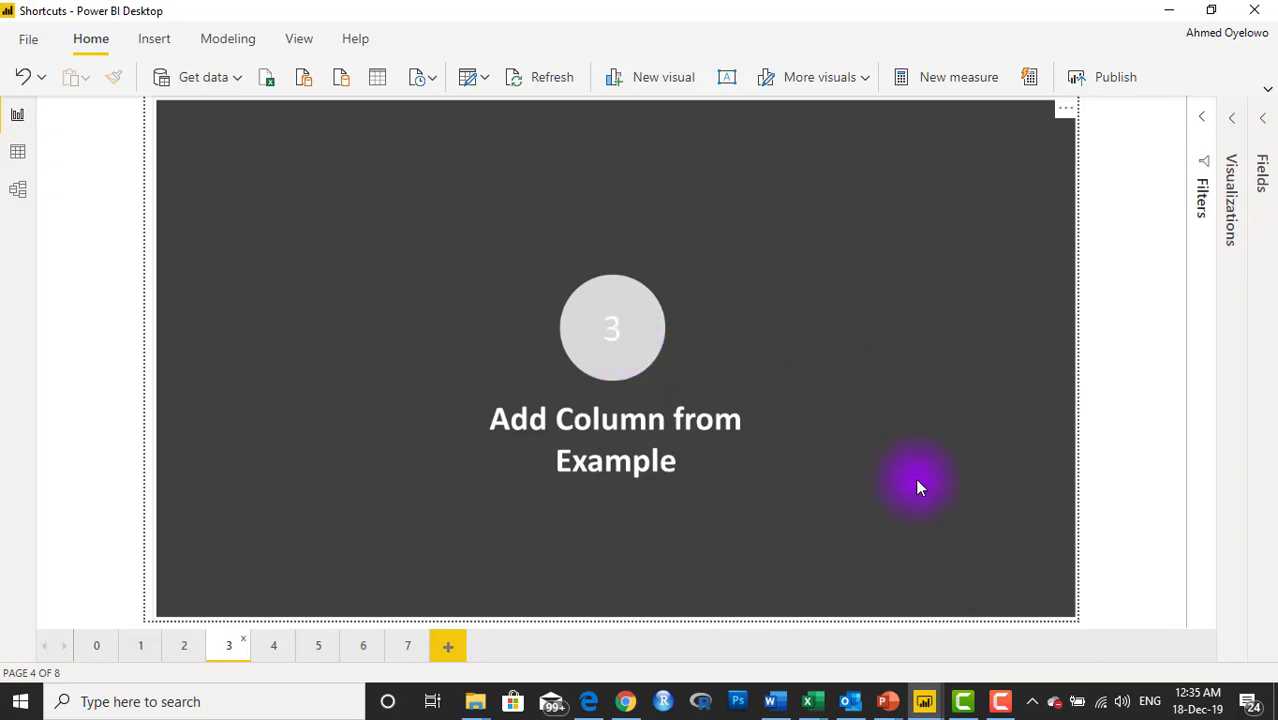
click(924, 701)
click(988, 622)
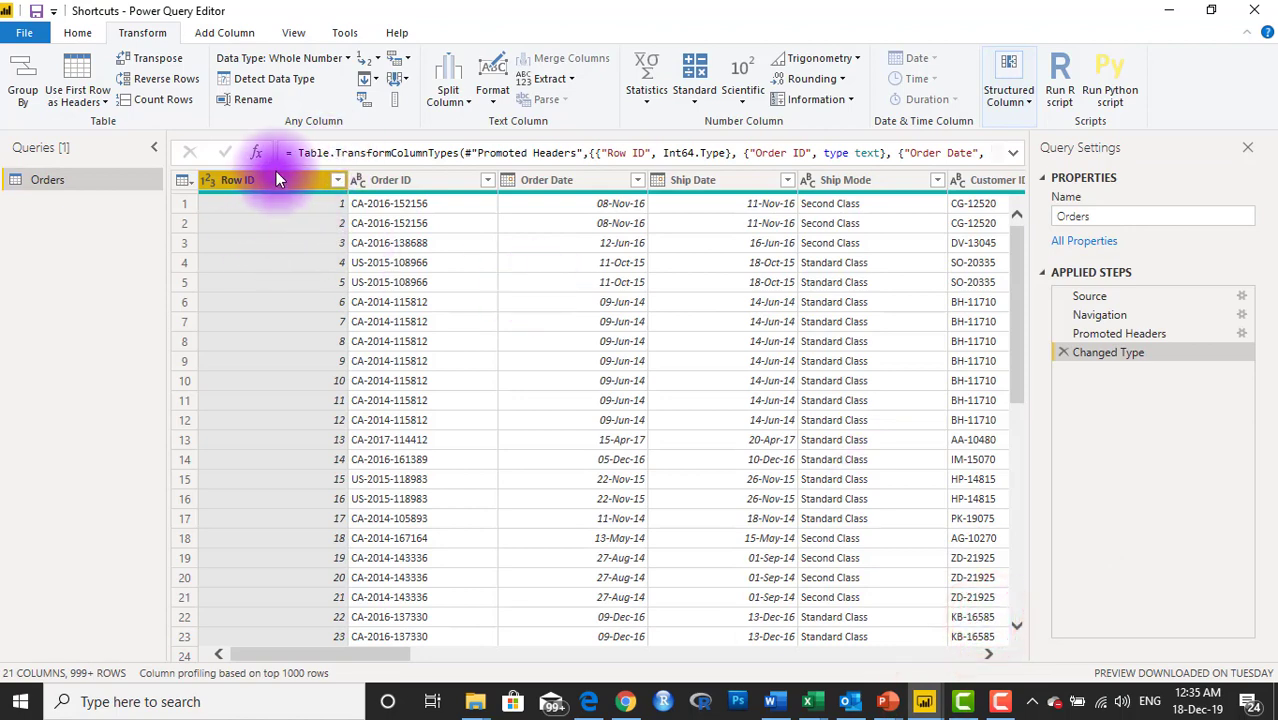
click(230, 33)
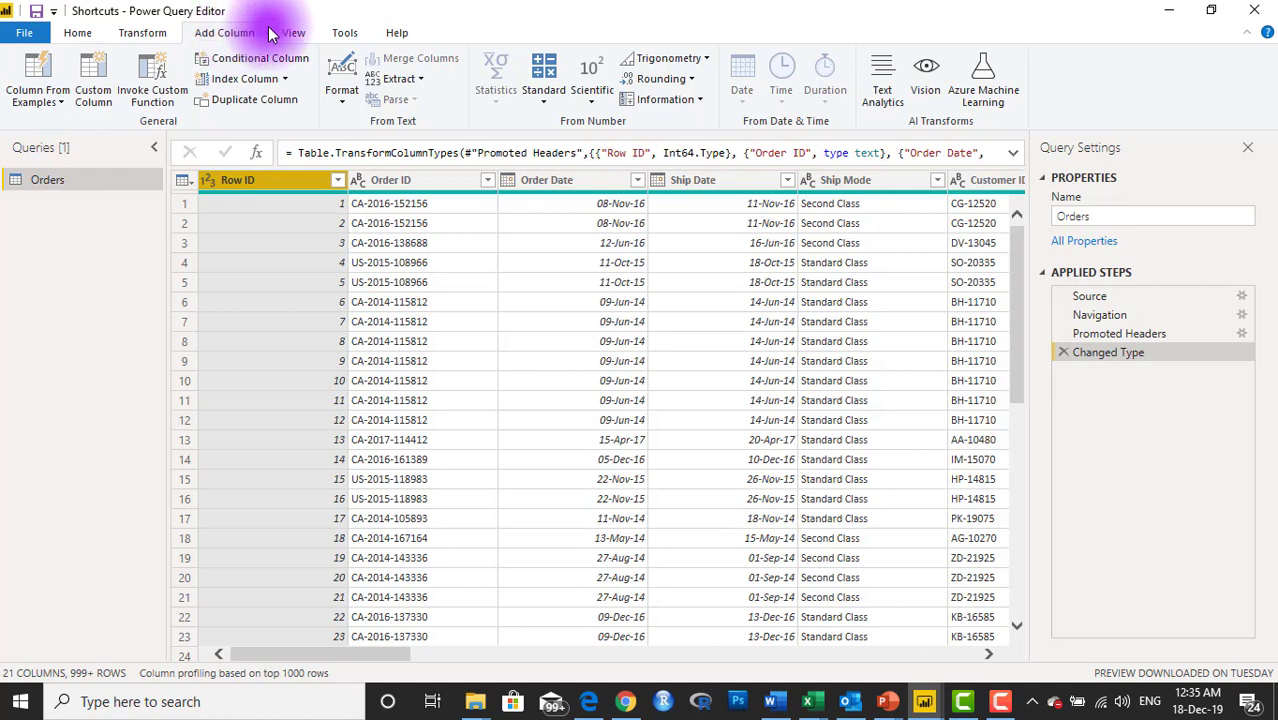
click(403, 183)
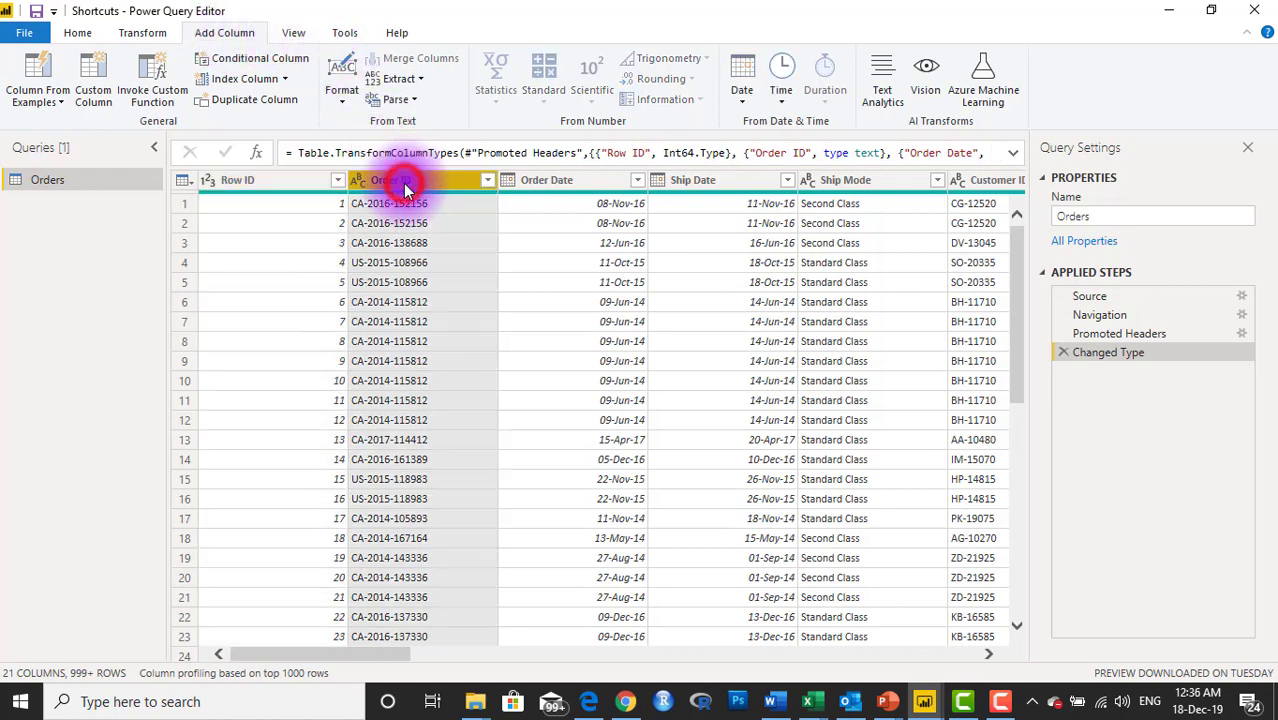
click(60, 103)
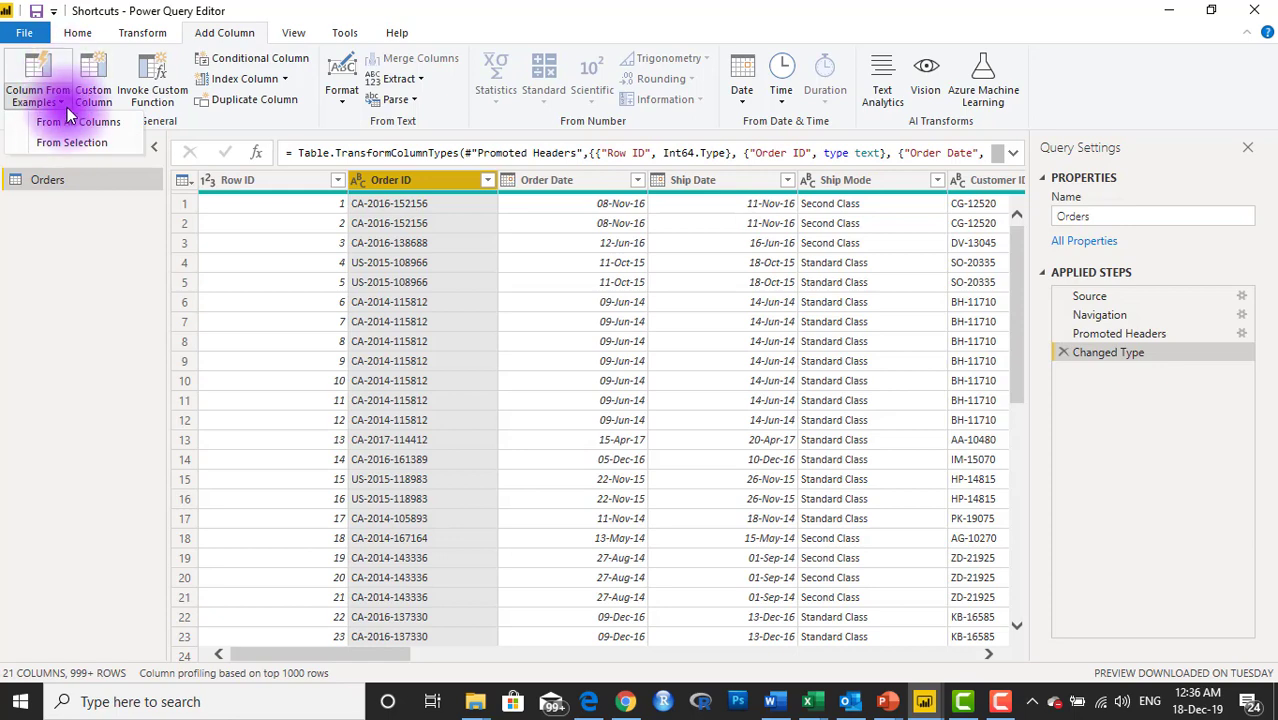
click(69, 143)
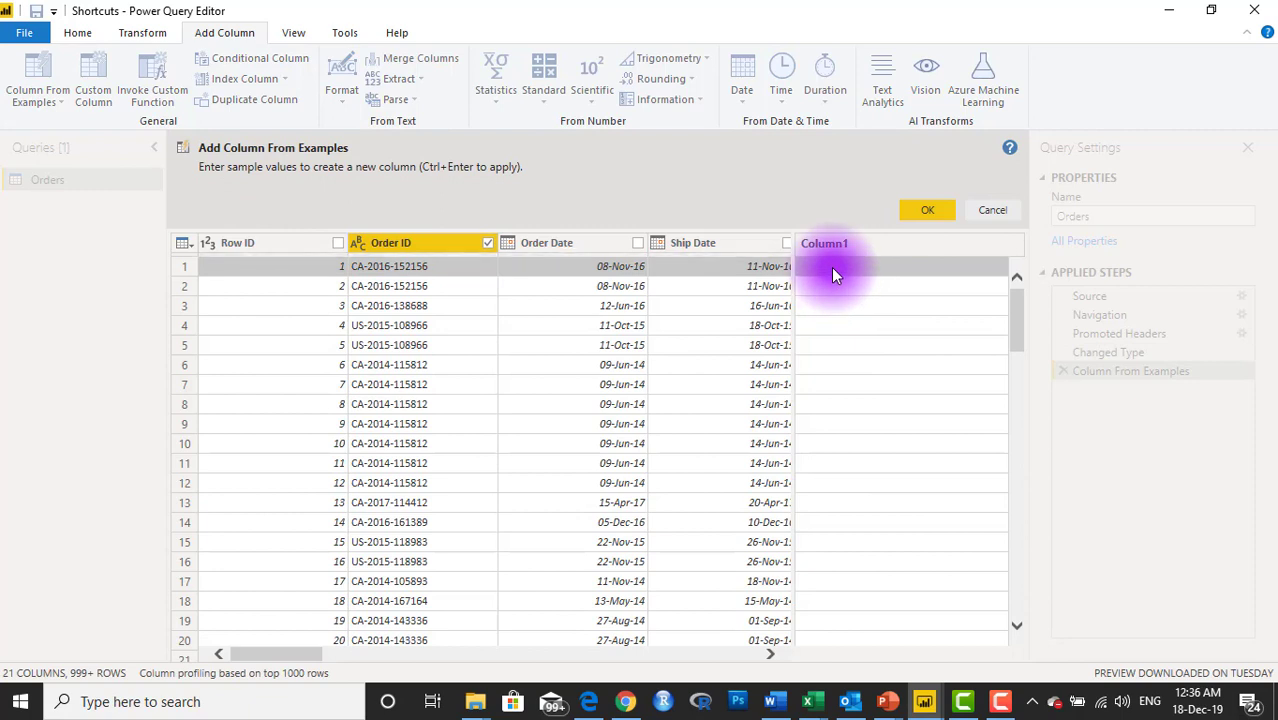
text(2016)
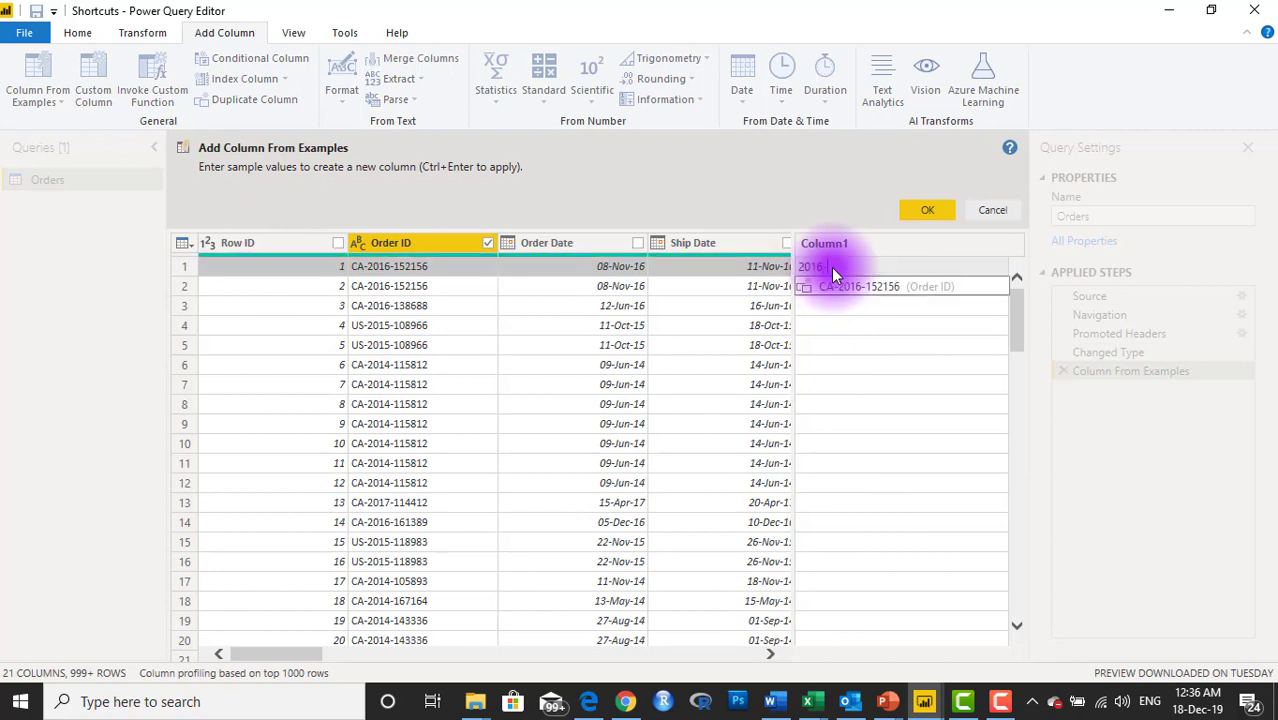
text(-152156)
click(840, 321)
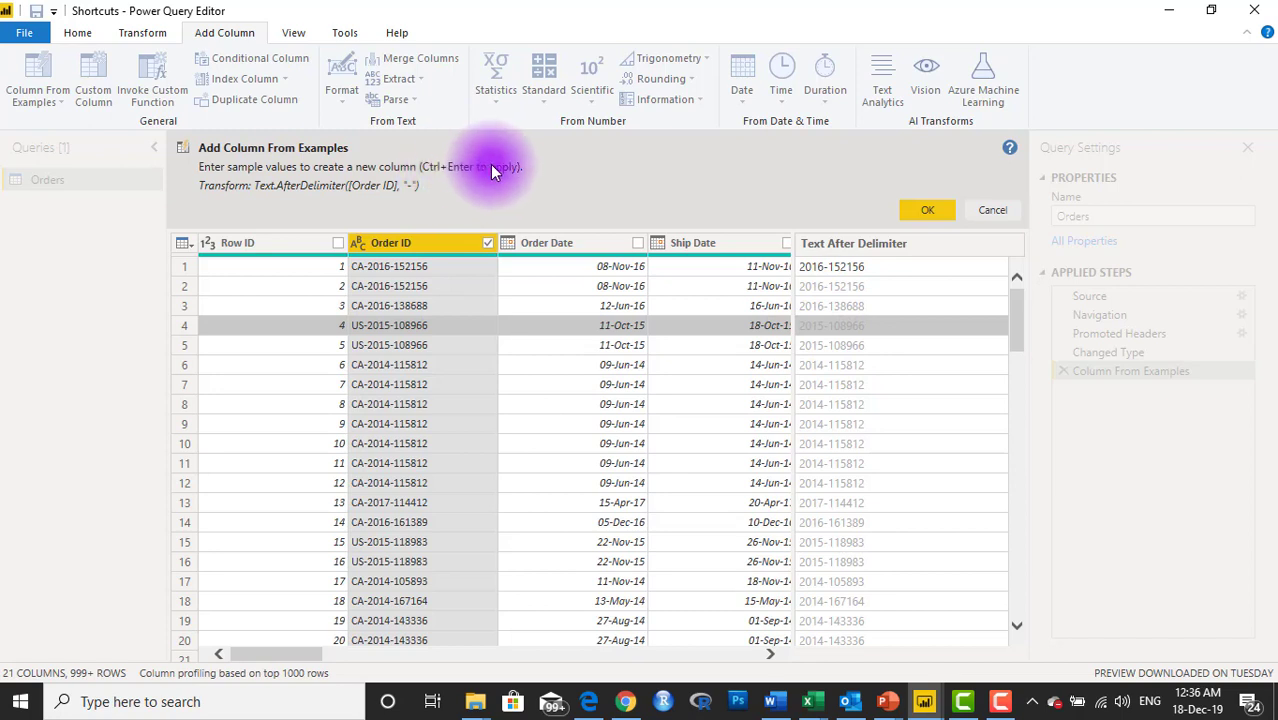
click(991, 210)
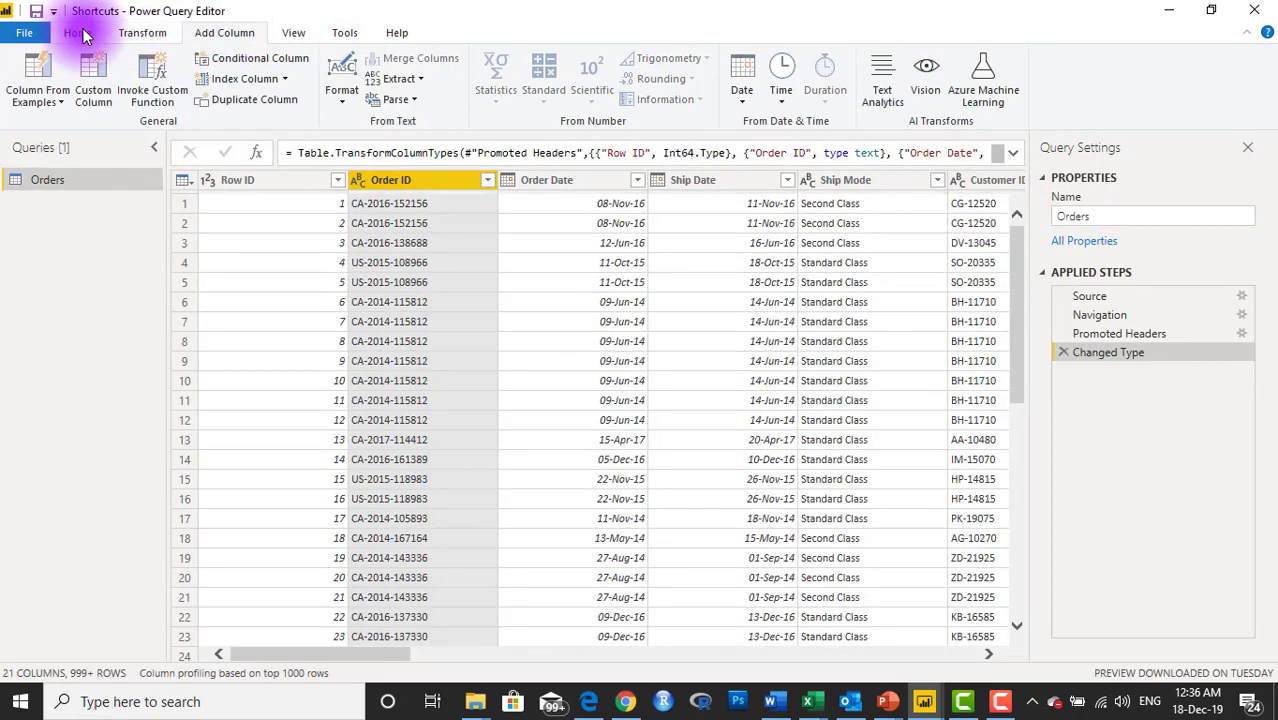
click(403, 184)
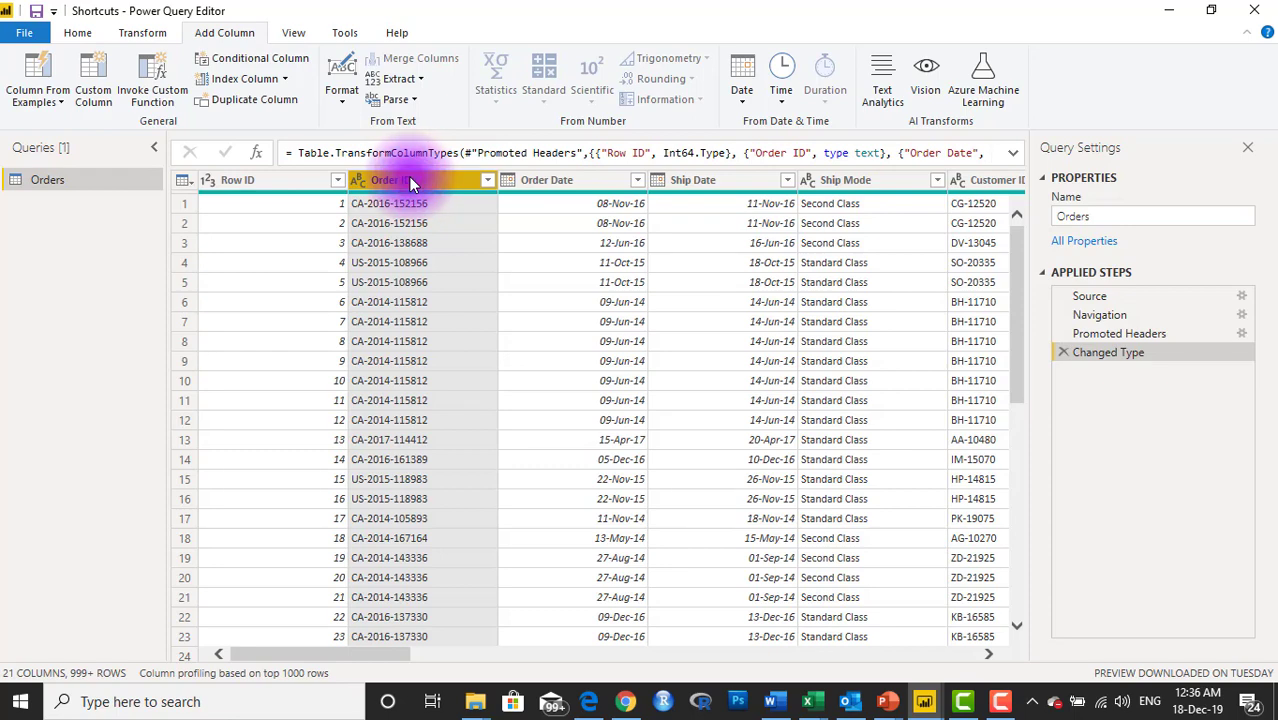
key(ctrl+e)
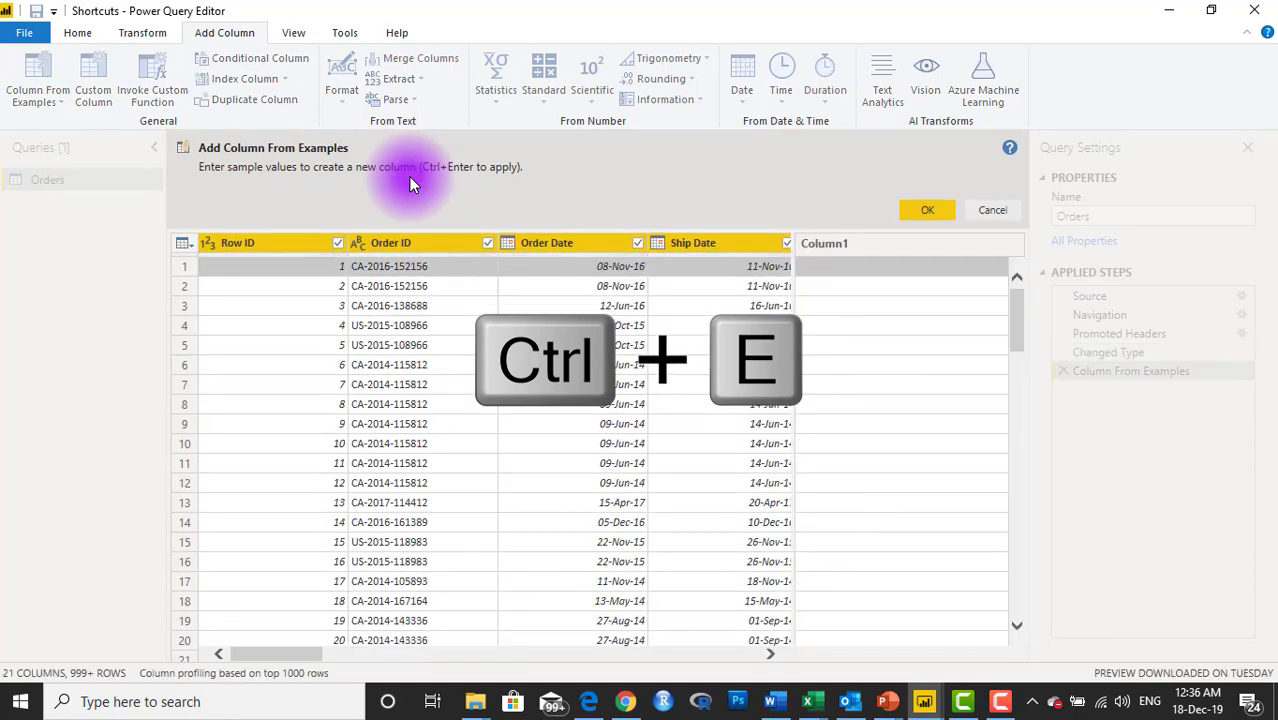
click(848, 268)
text(2016-152156)
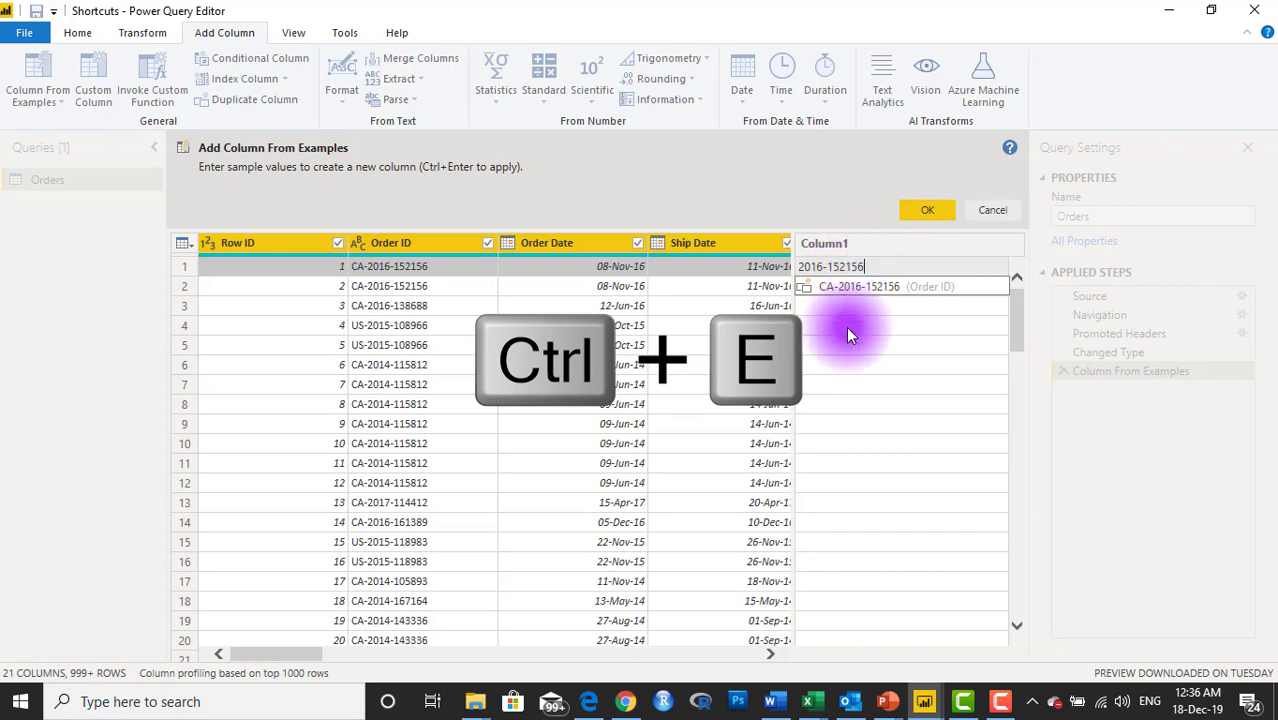
key(Return)
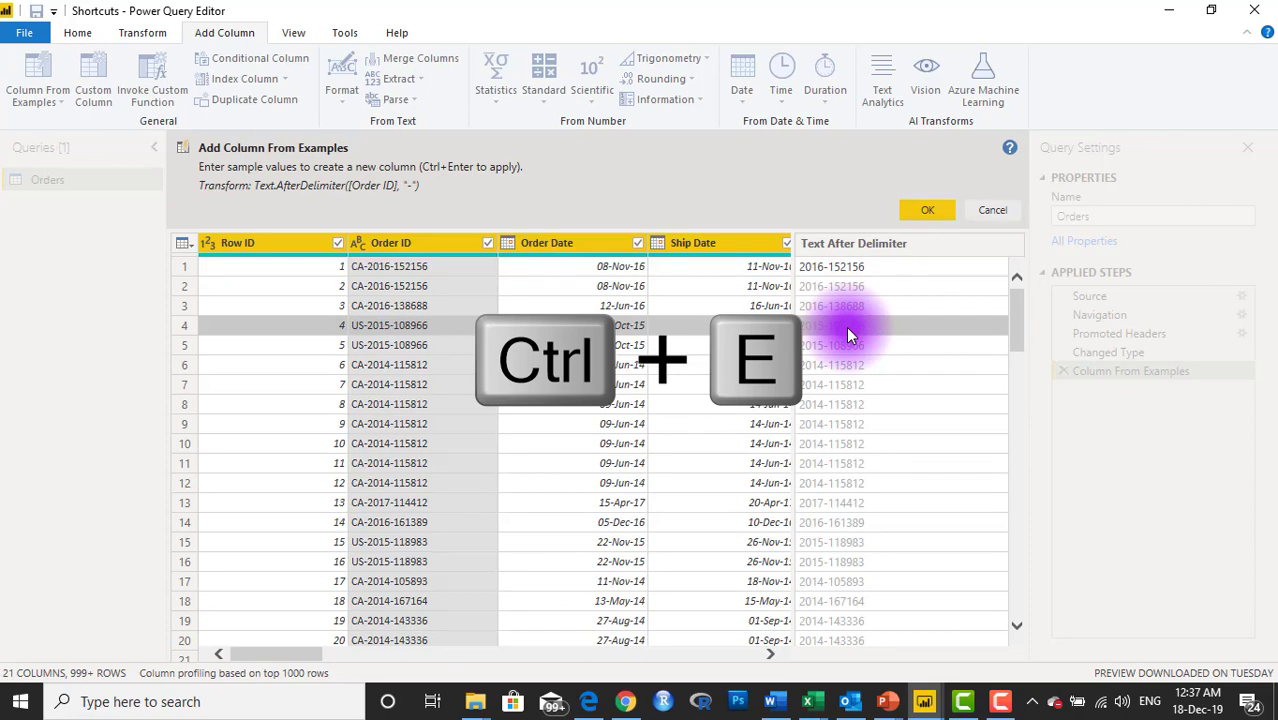
key(ctrl+Return)
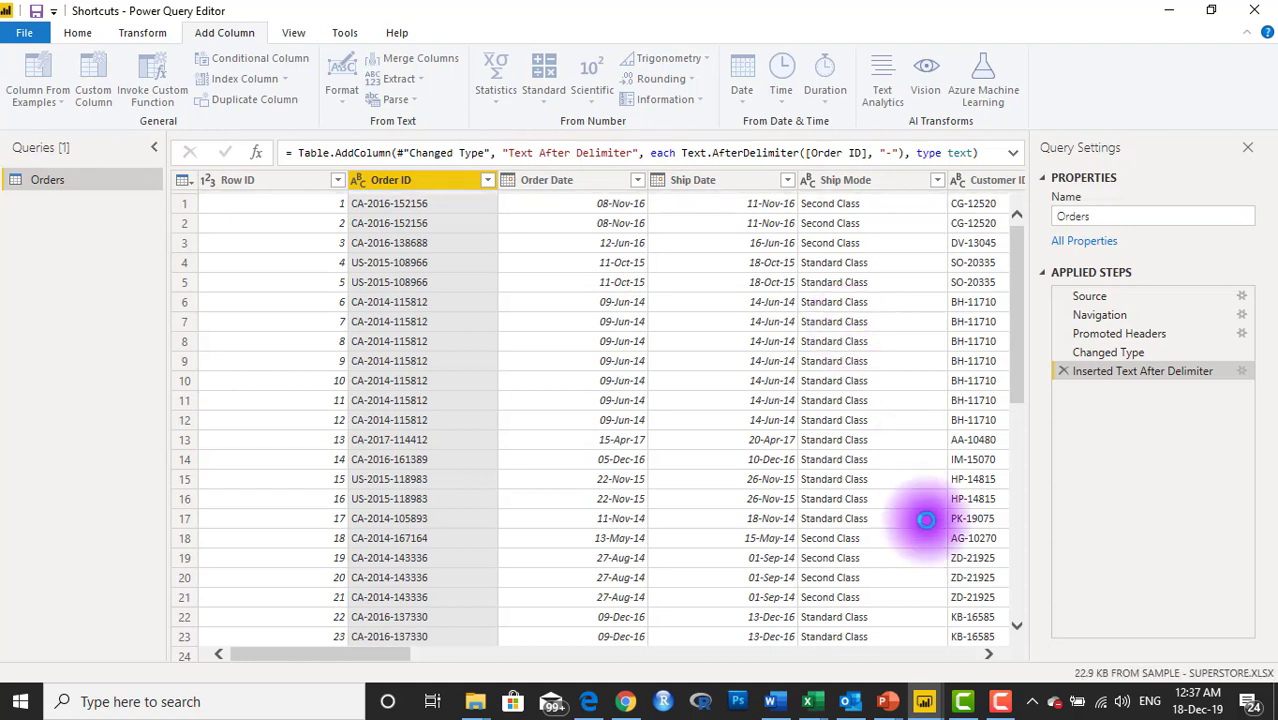
- View the Go to Column report page, then return to the Orders query editor
mouse_move(926, 708)
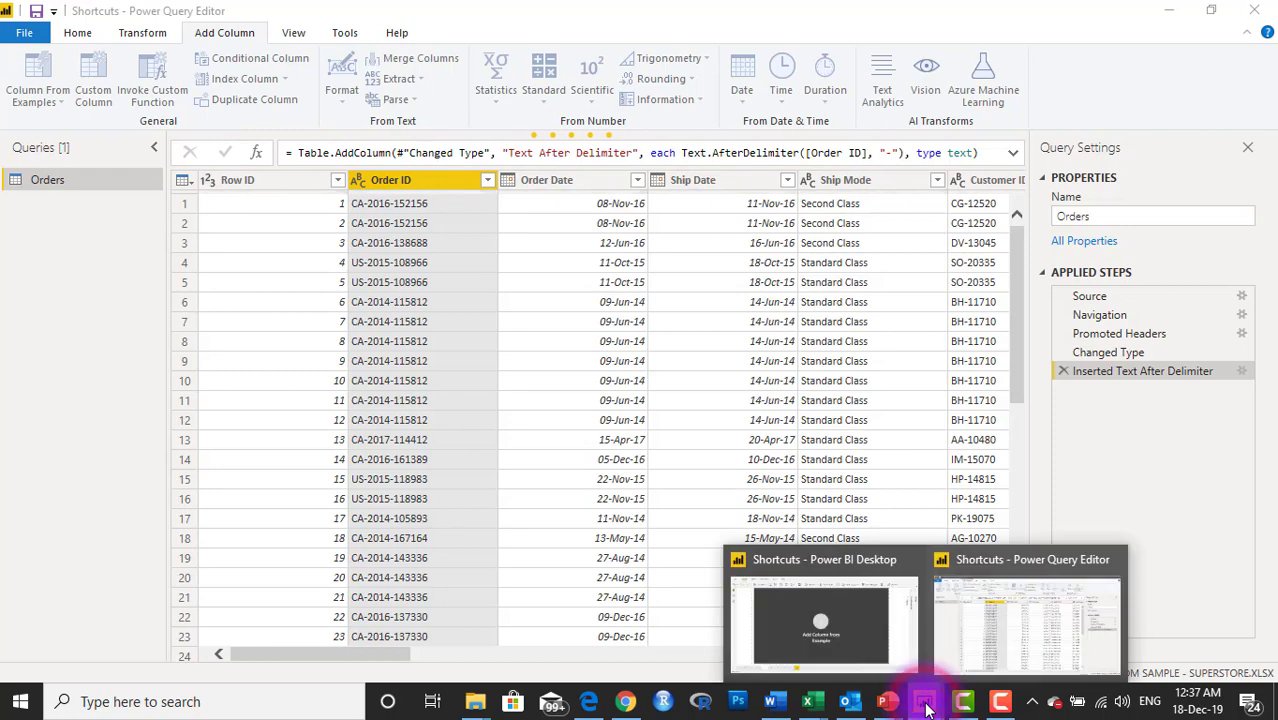
click(837, 595)
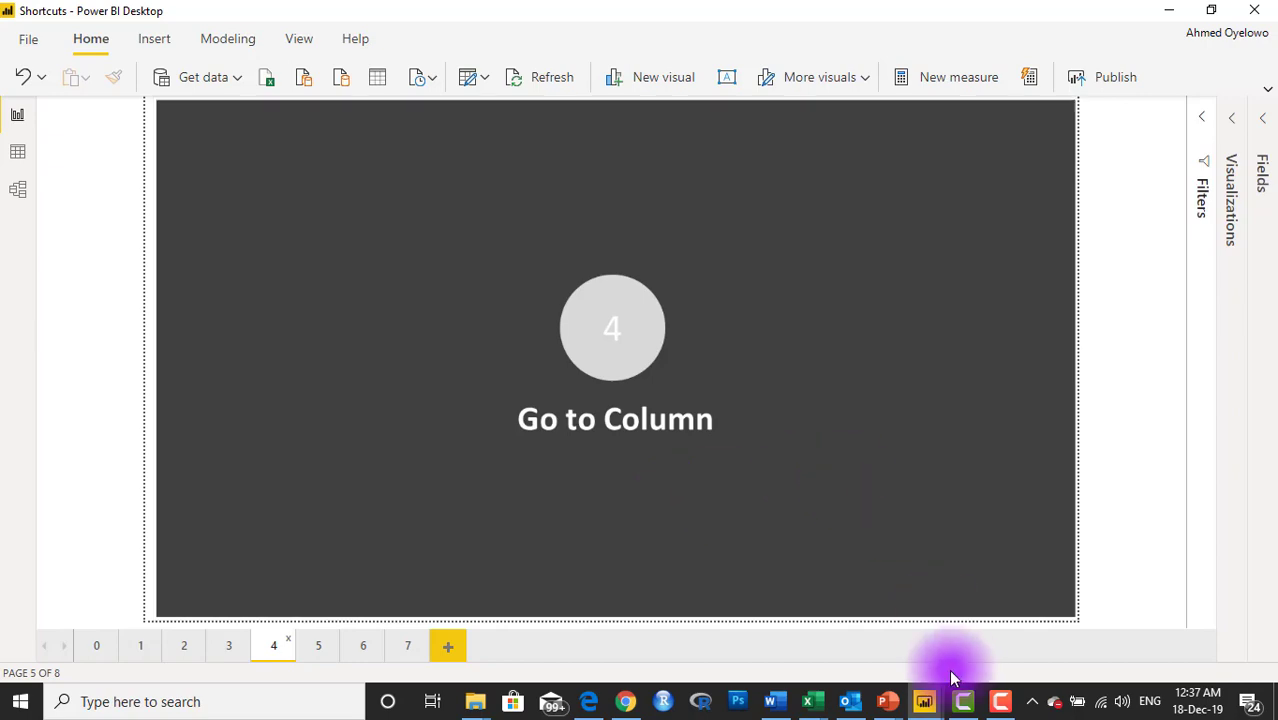
click(924, 701)
click(990, 632)
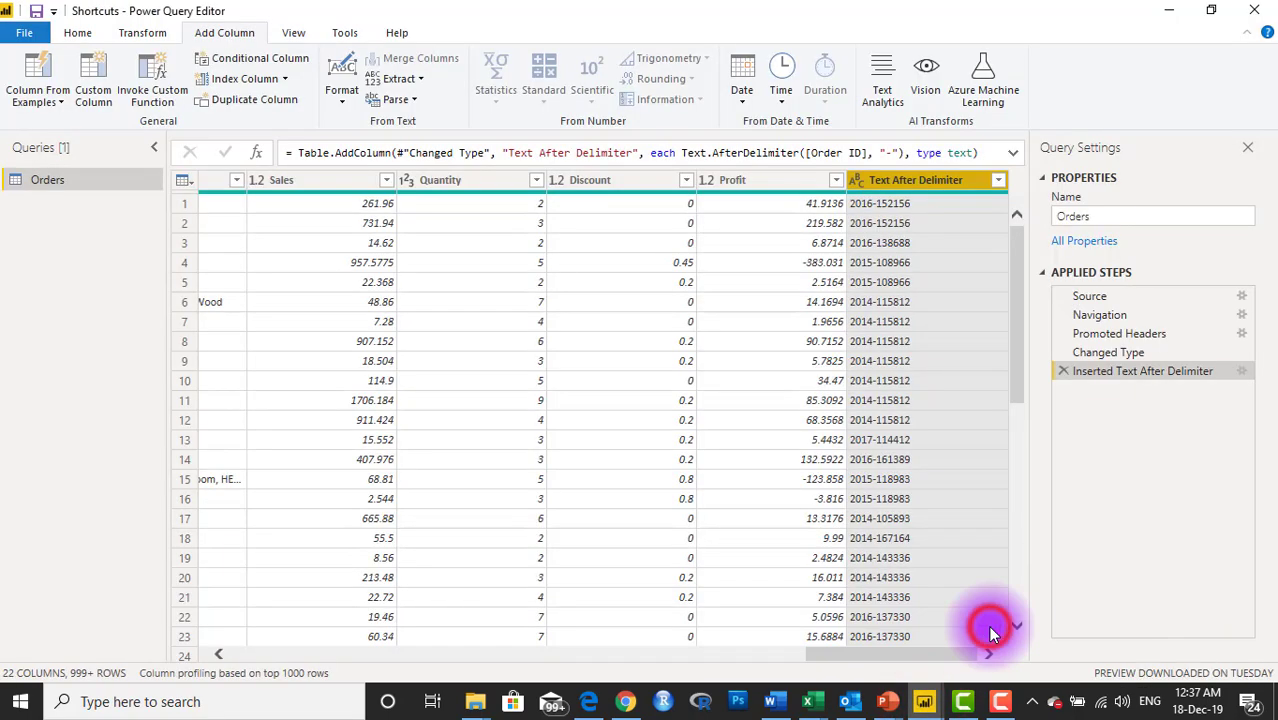
- Use Go to Column (Ctrl+G), search 'shi', and jump to the Ship Mode column
drag(837, 654, 518, 516)
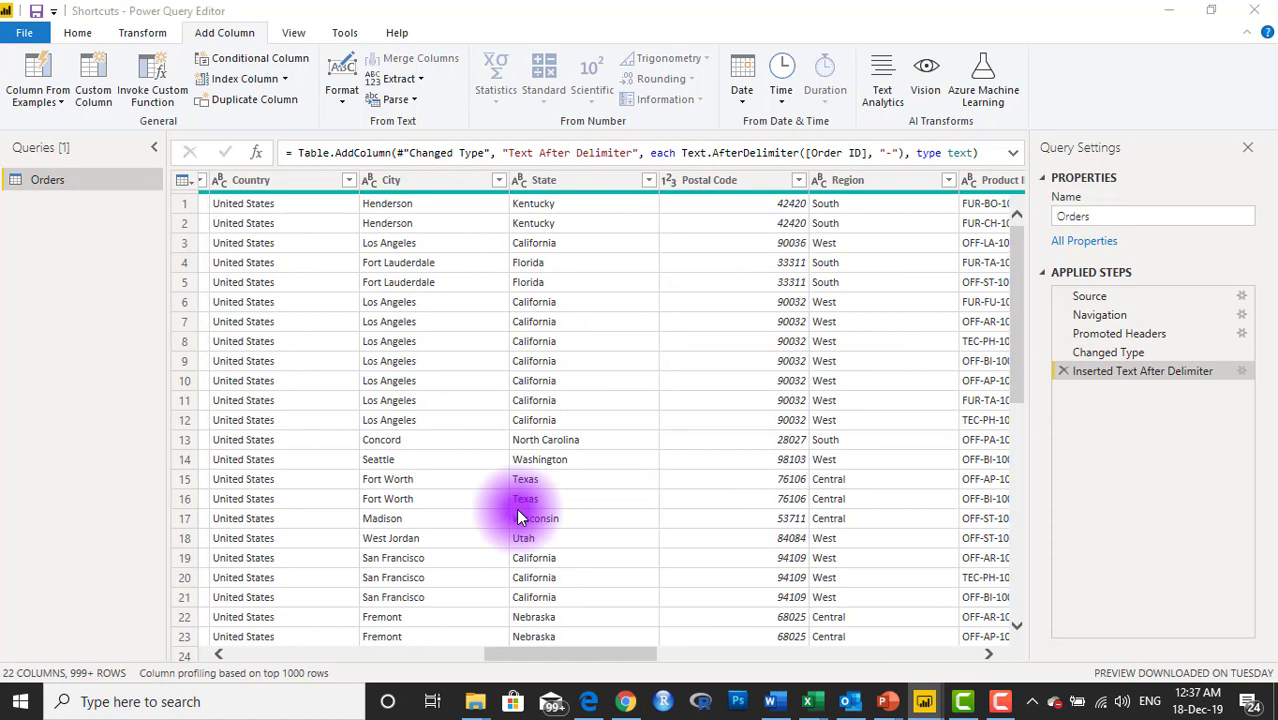
key(ctrl+g)
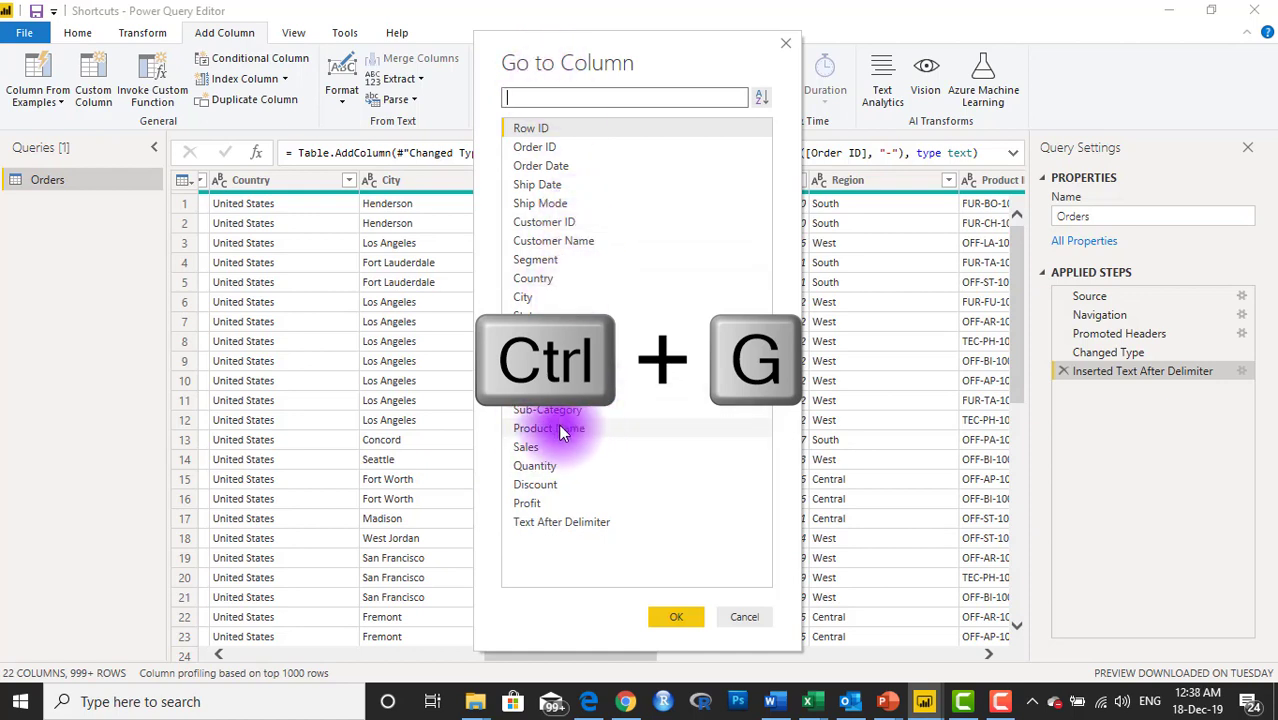
click(581, 100)
text(shi)
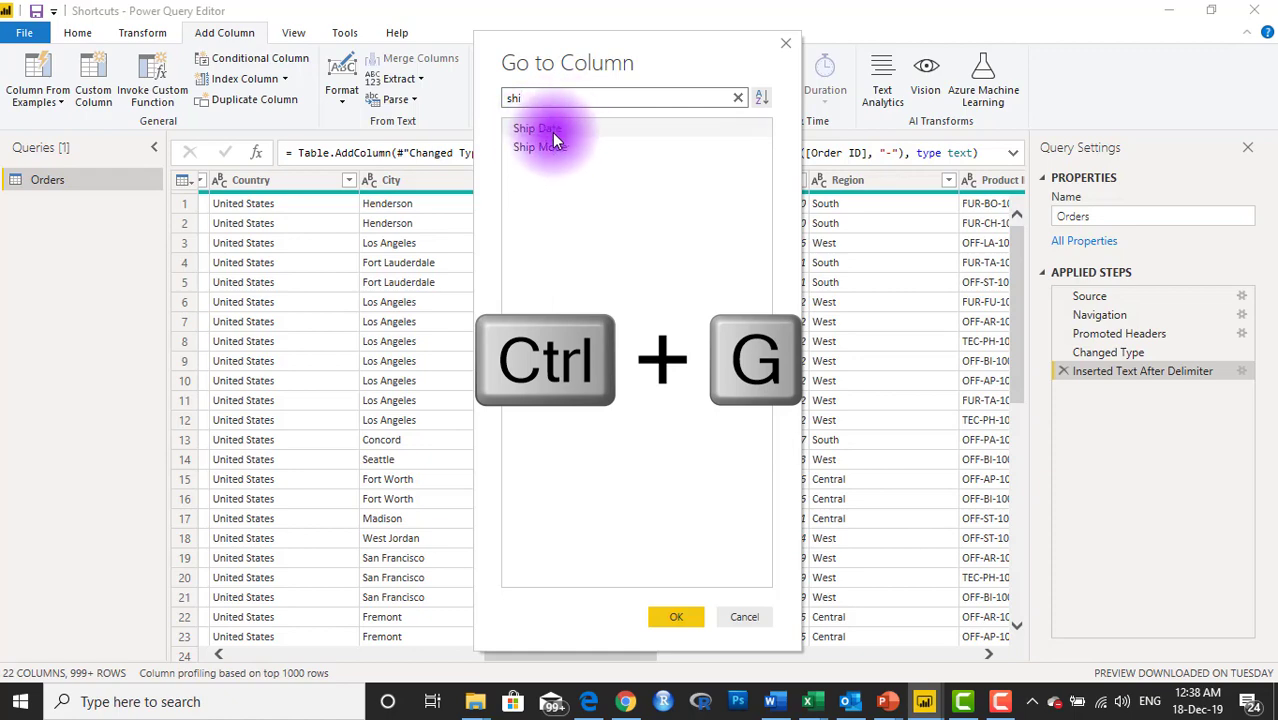
double_click(557, 146)
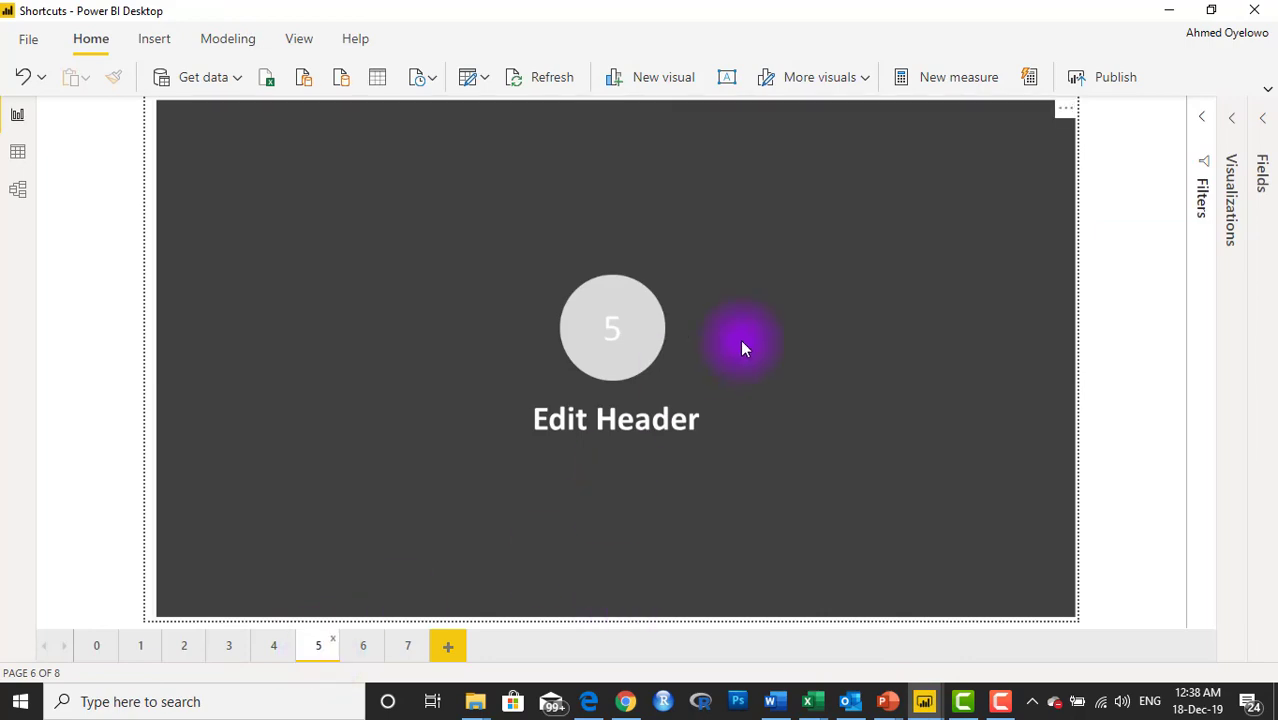
mouse_move(926, 690)
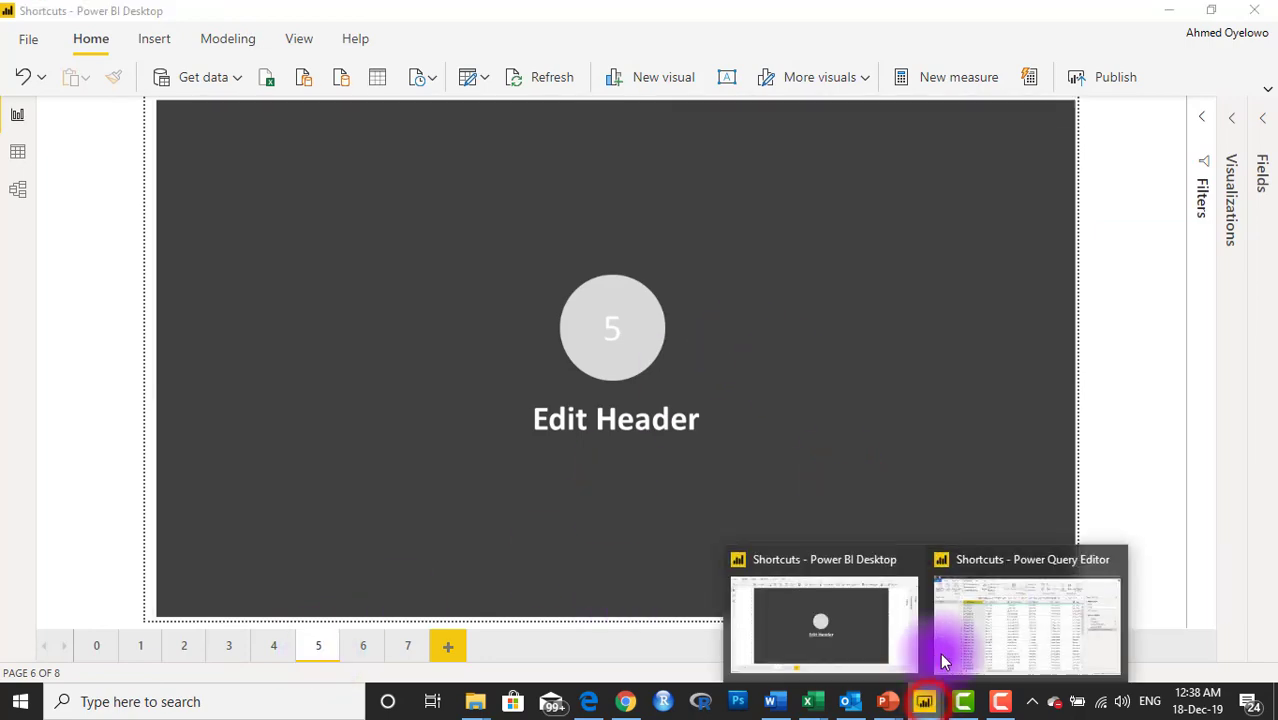
click(965, 645)
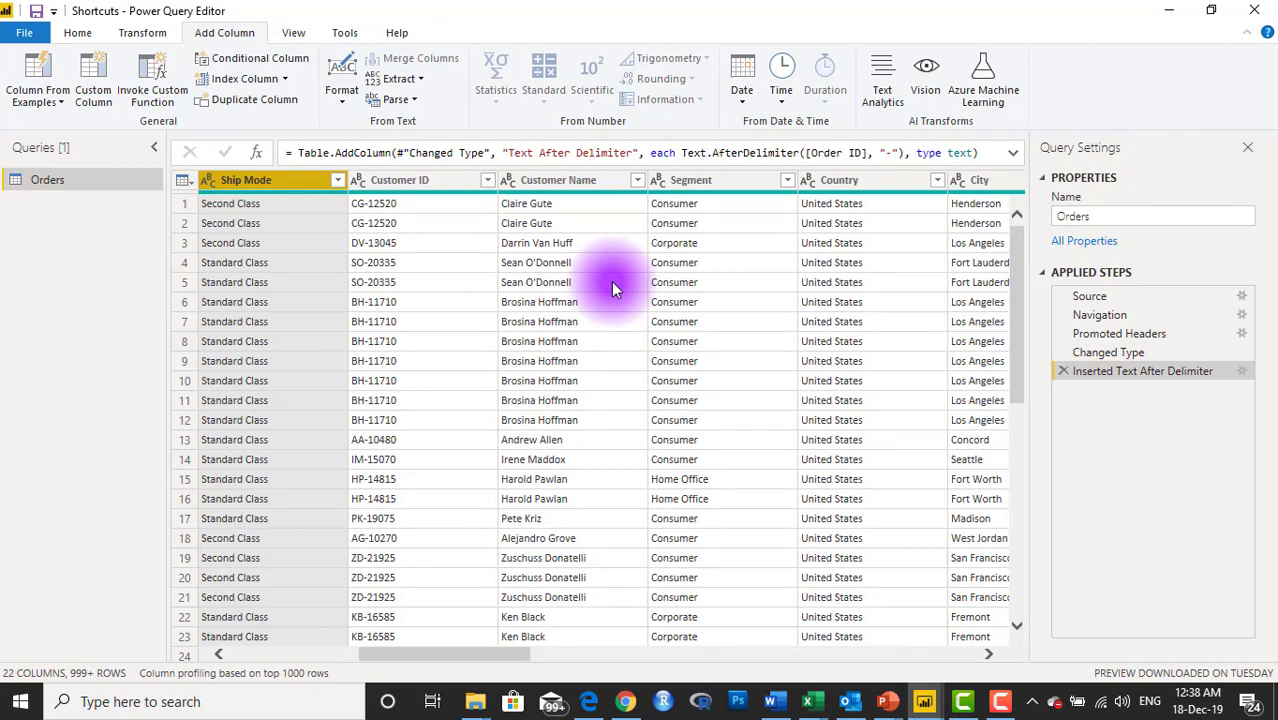
drag(461, 655, 842, 569)
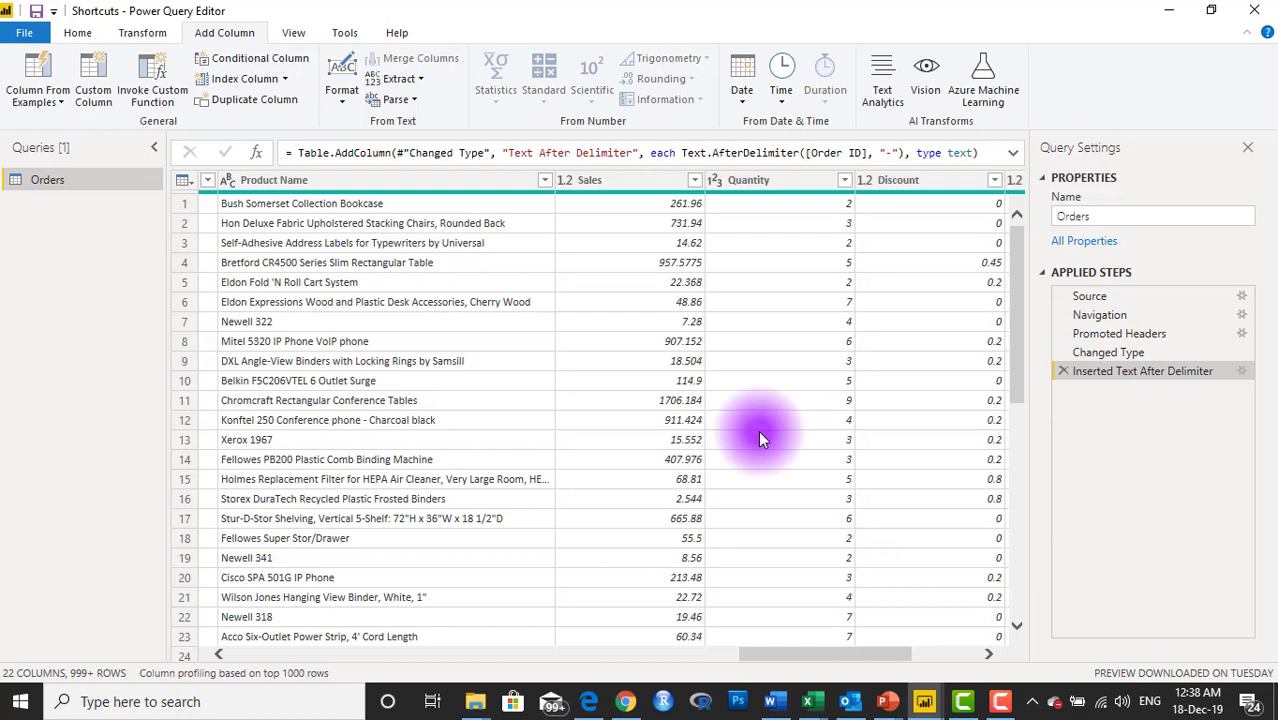
click(629, 180)
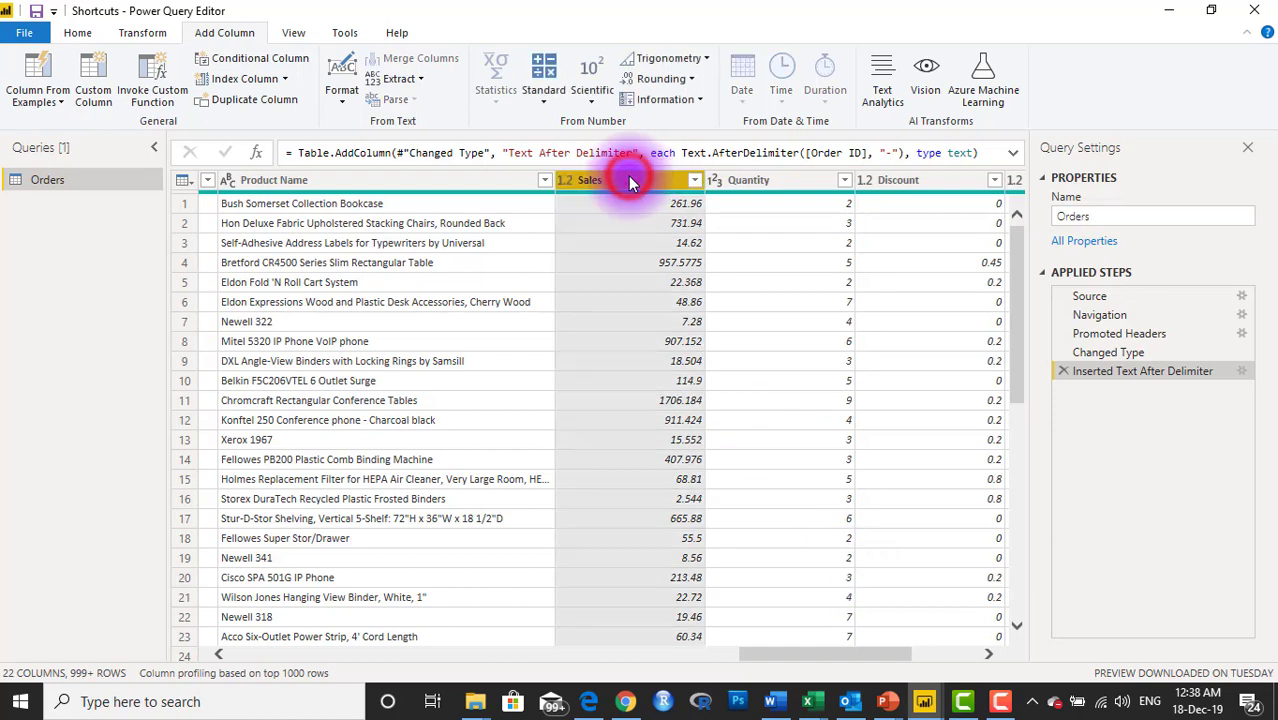
right_click(629, 180)
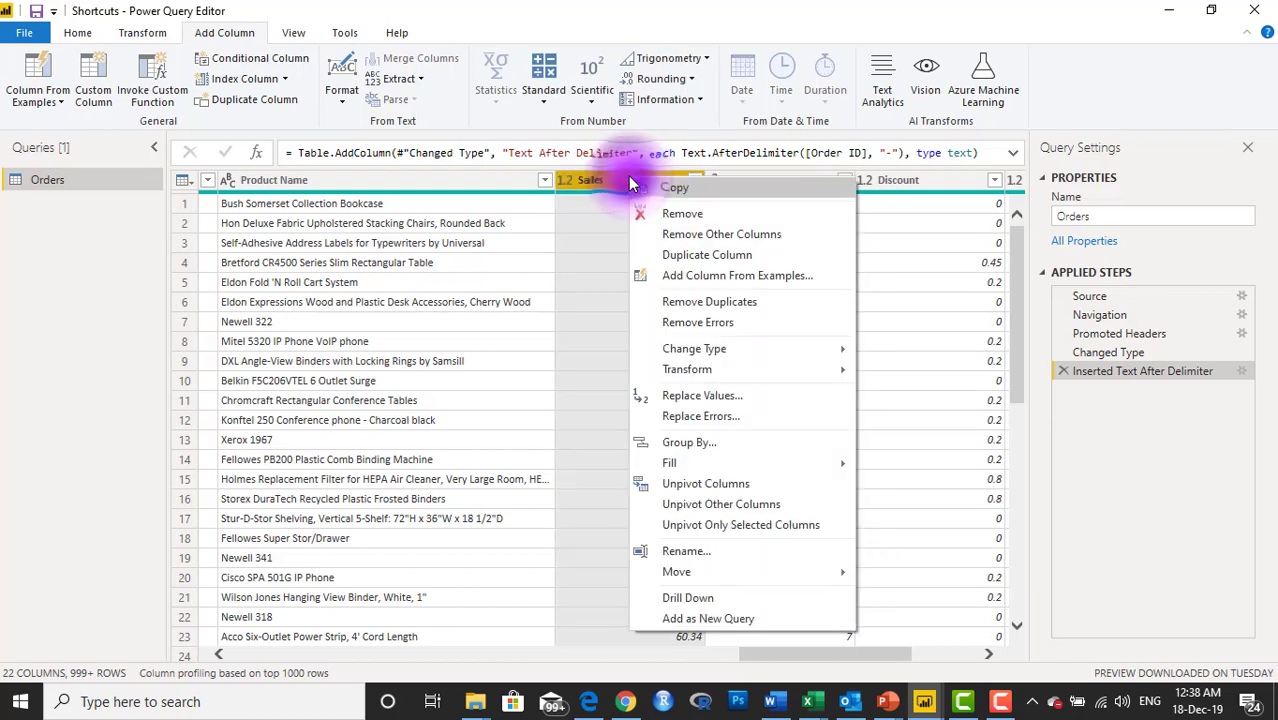
click(698, 549)
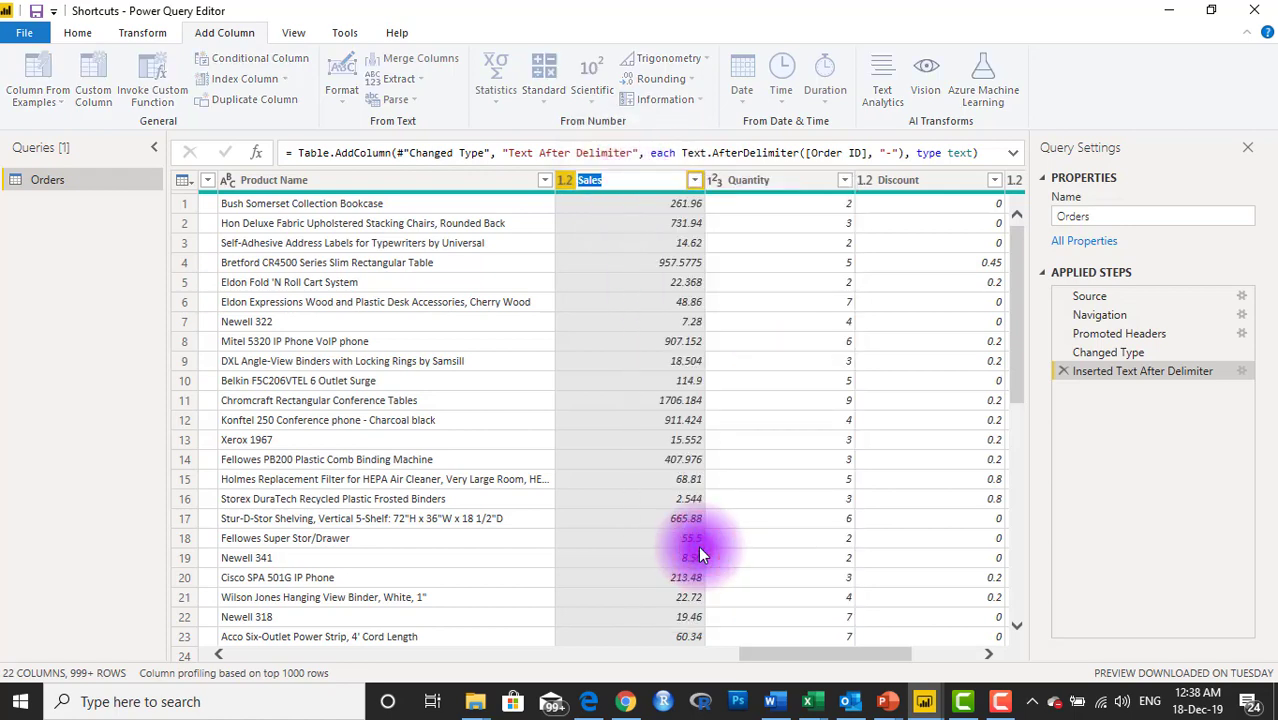
text(Revenue)
click(698, 546)
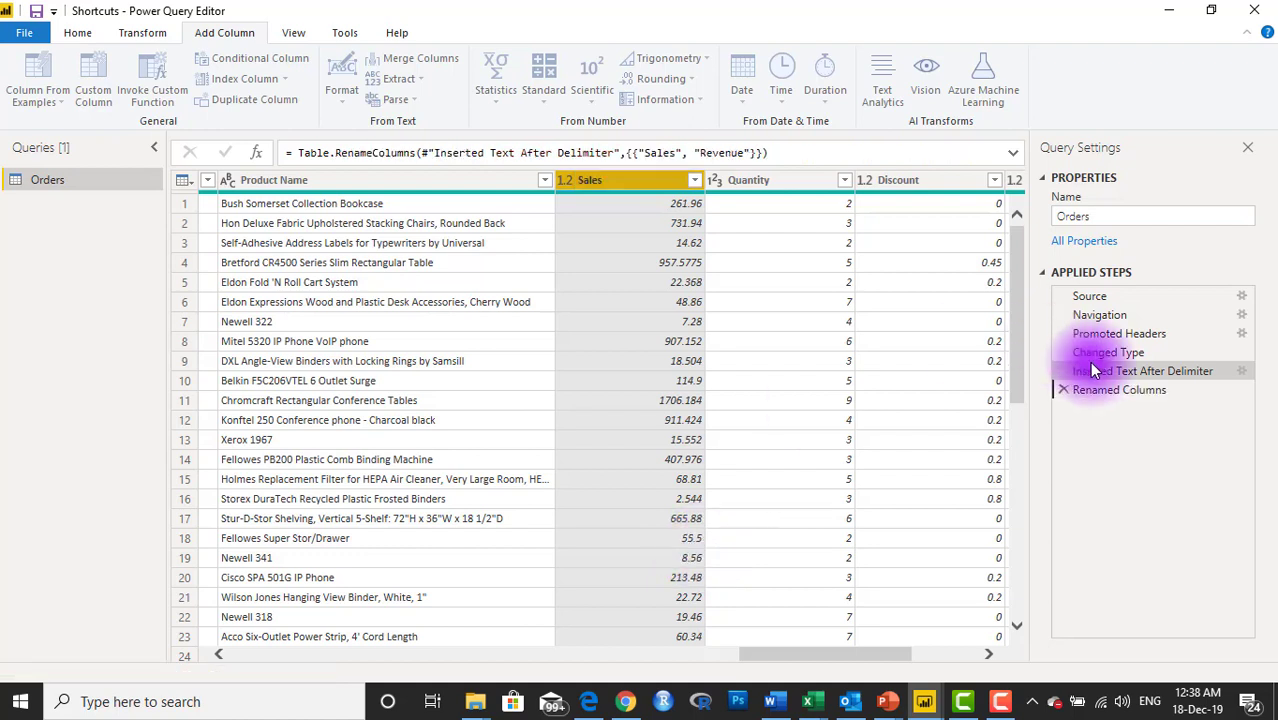
click(1063, 391)
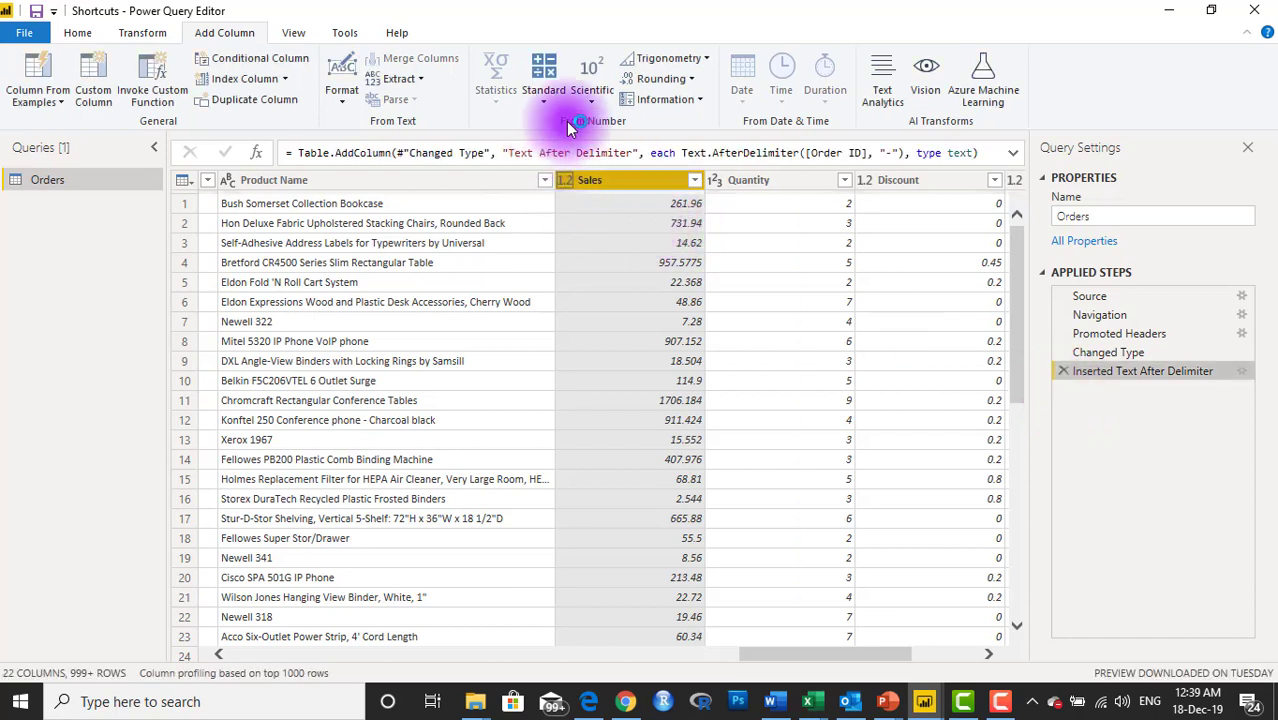
- Rename the Sales header to 'Revenue' with F2, then return to the Power Query Editor
double_click(631, 188)
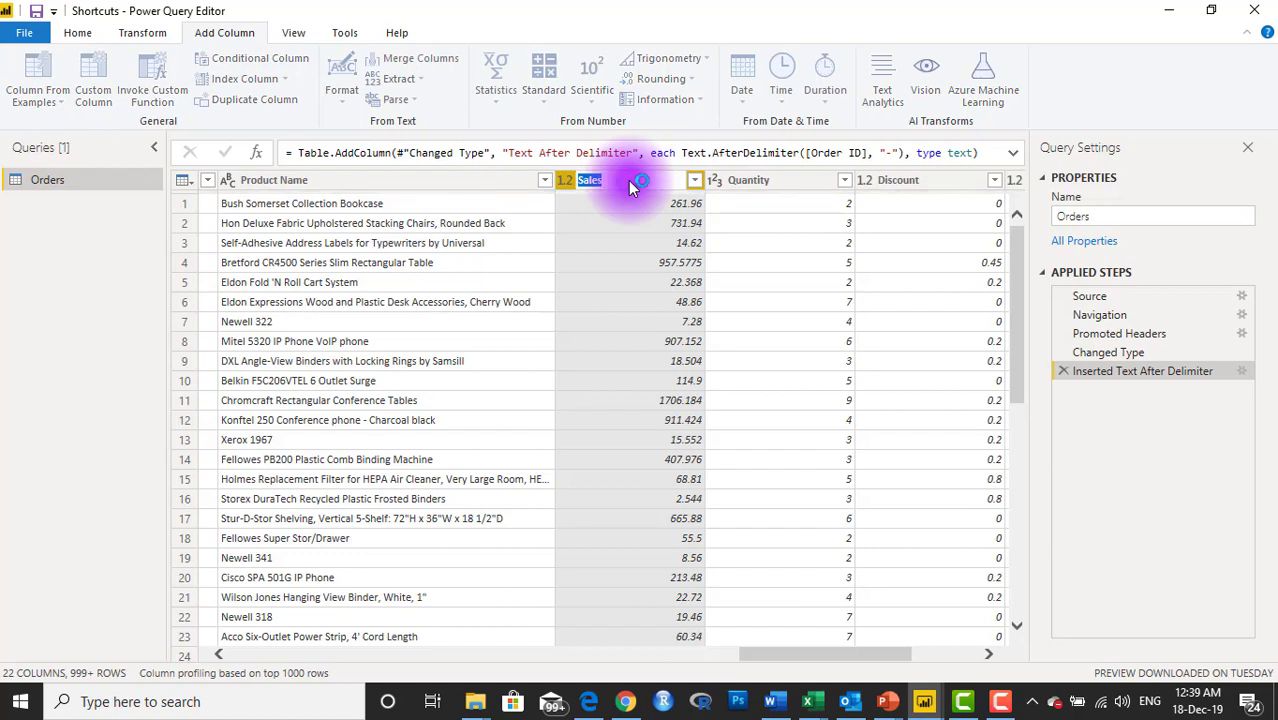
key(F2)
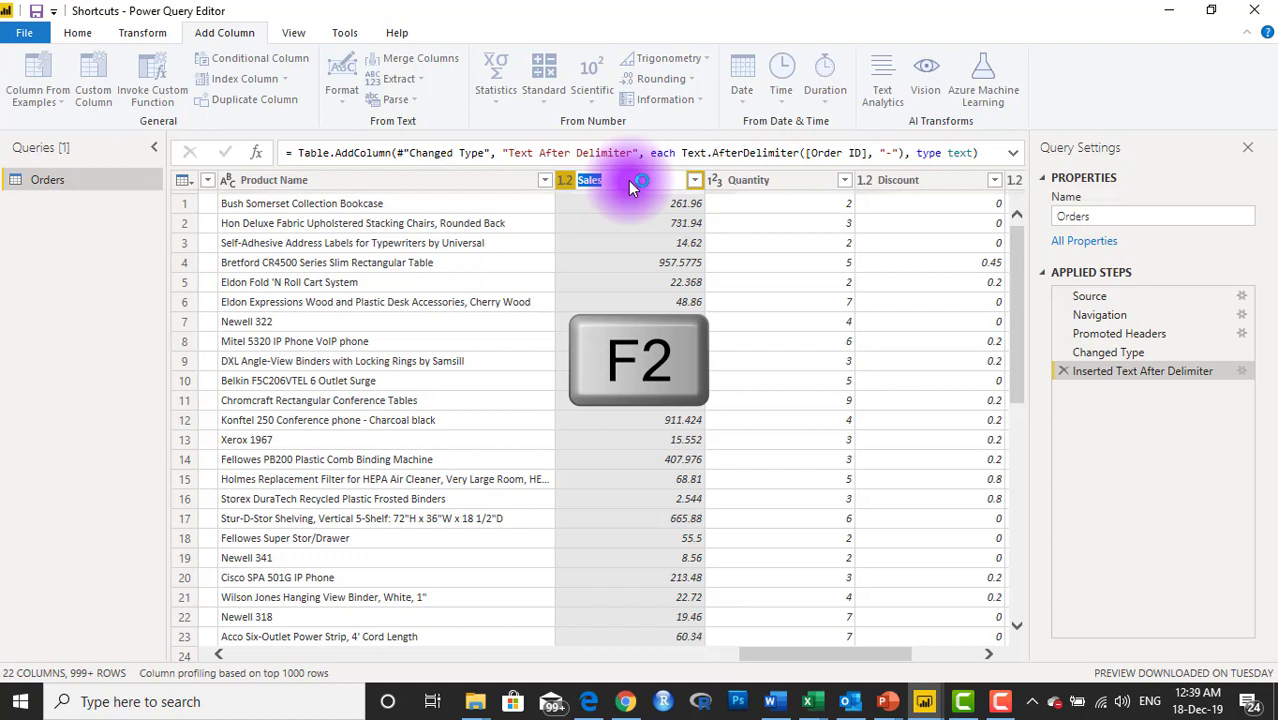
text(Revenue)
key(Return)
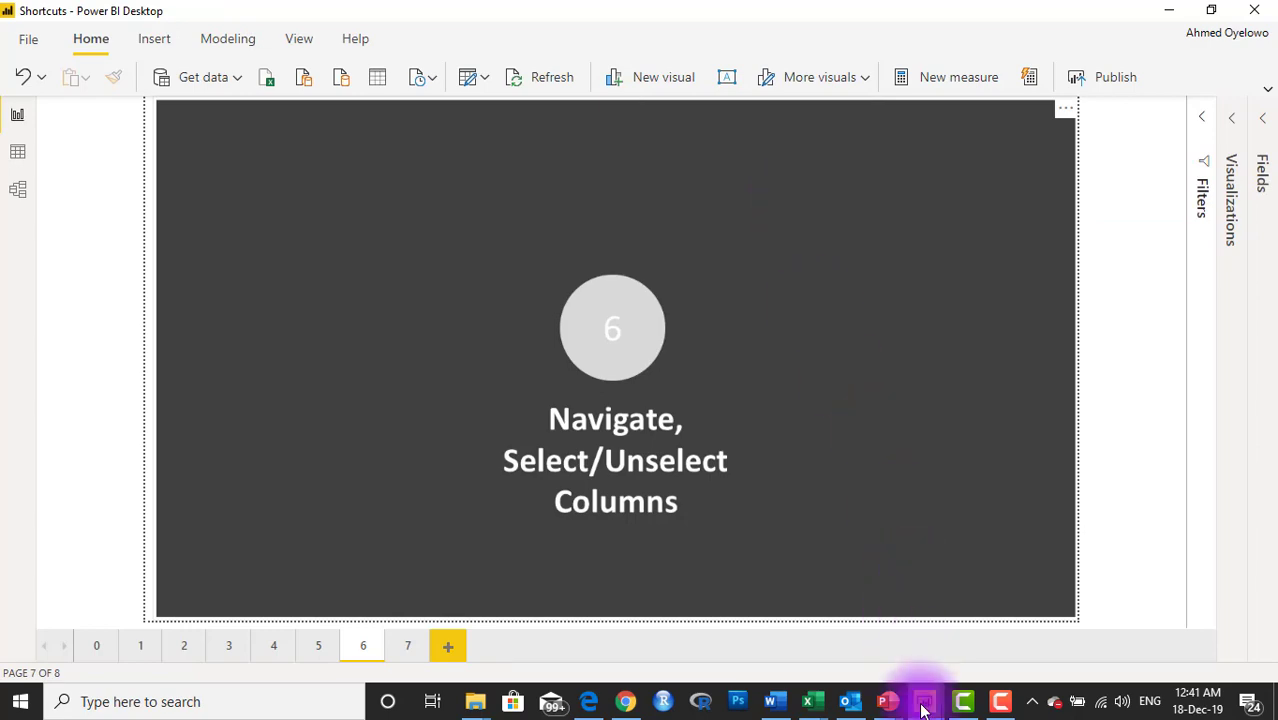
mouse_move(922, 701)
click(985, 630)
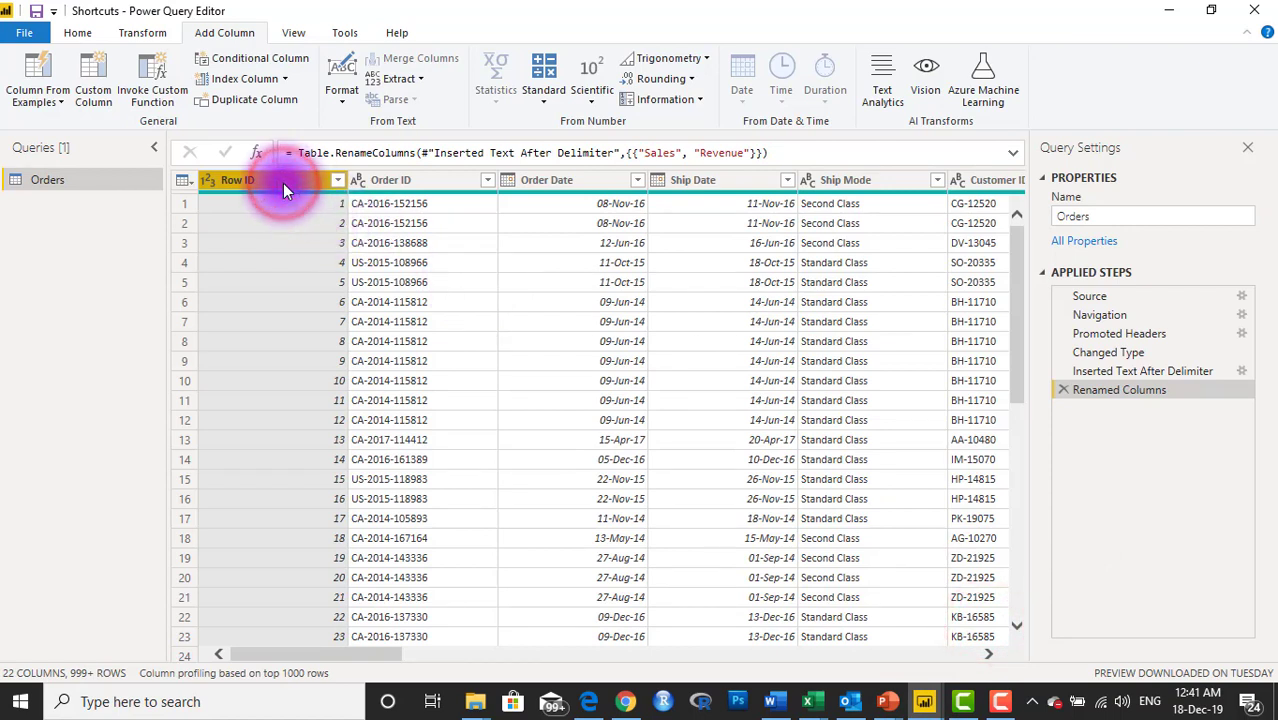
click(325, 658)
drag(325, 658, 283, 455)
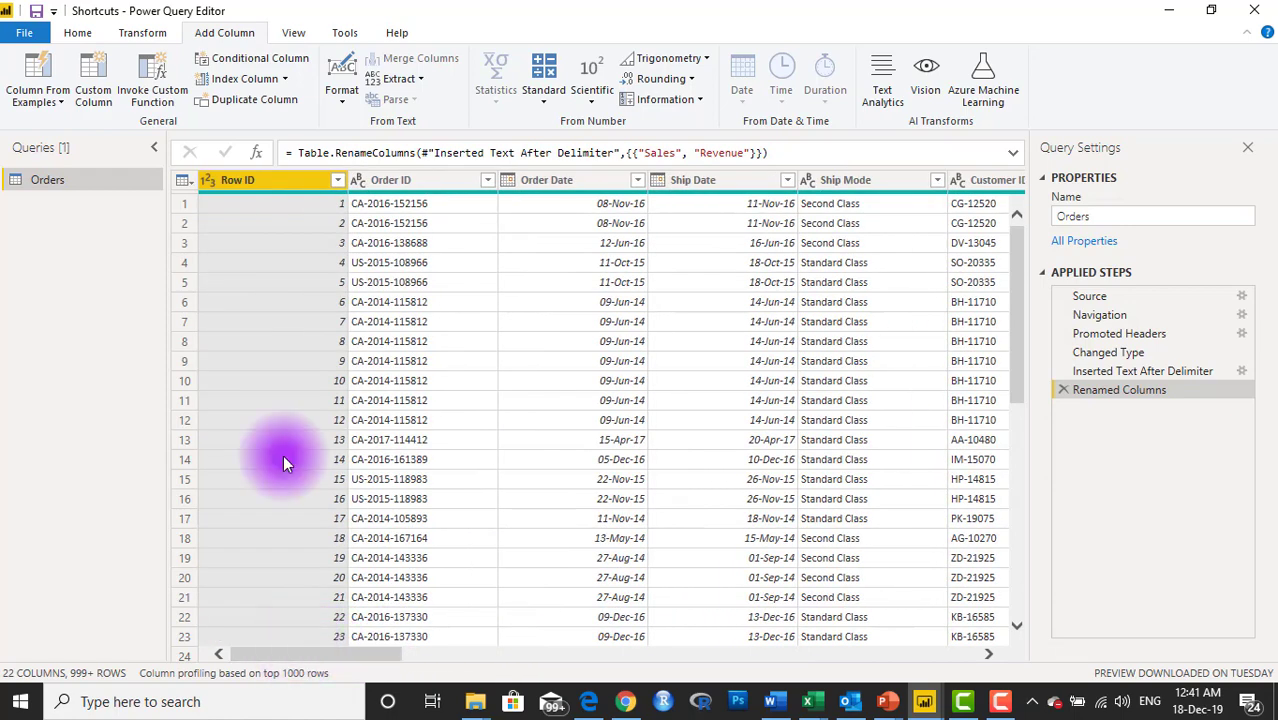
click(261, 178)
key(Right)
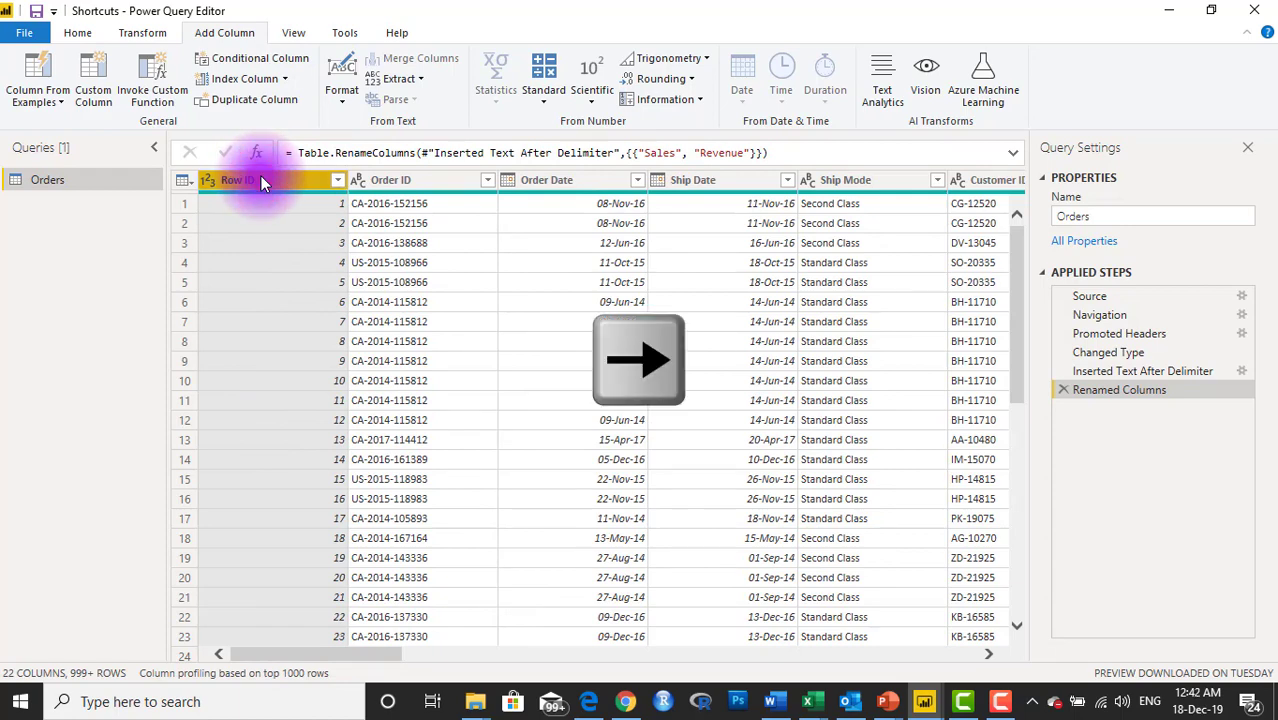
key(Right)
key(Right)
key(Right)
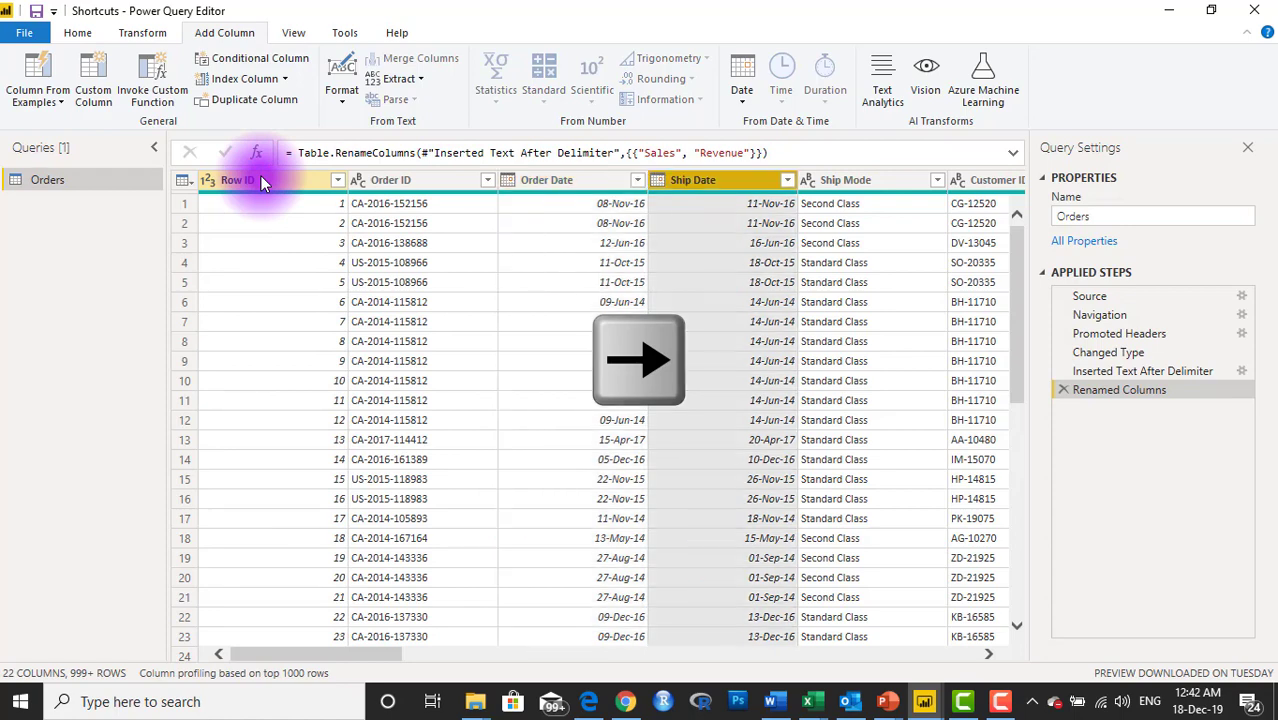
key(Right)
key(Right)
key(Right)
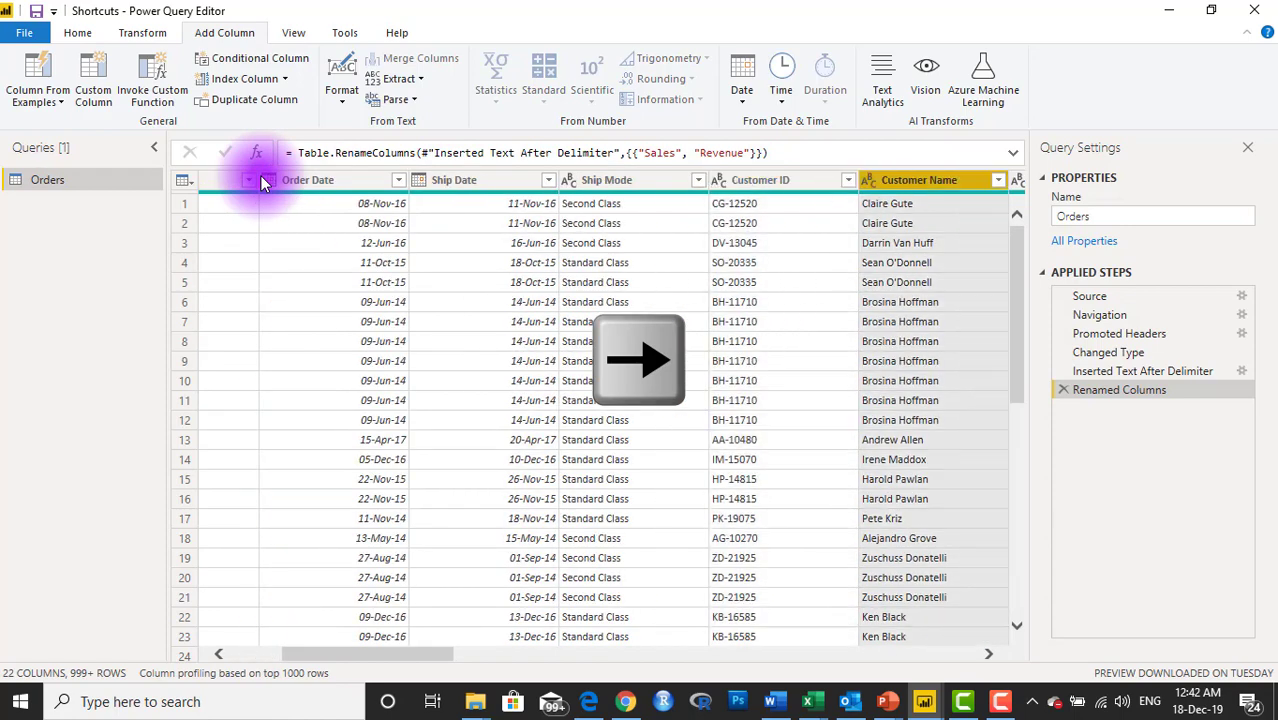
key(Left)
key(Left)
key(Left)
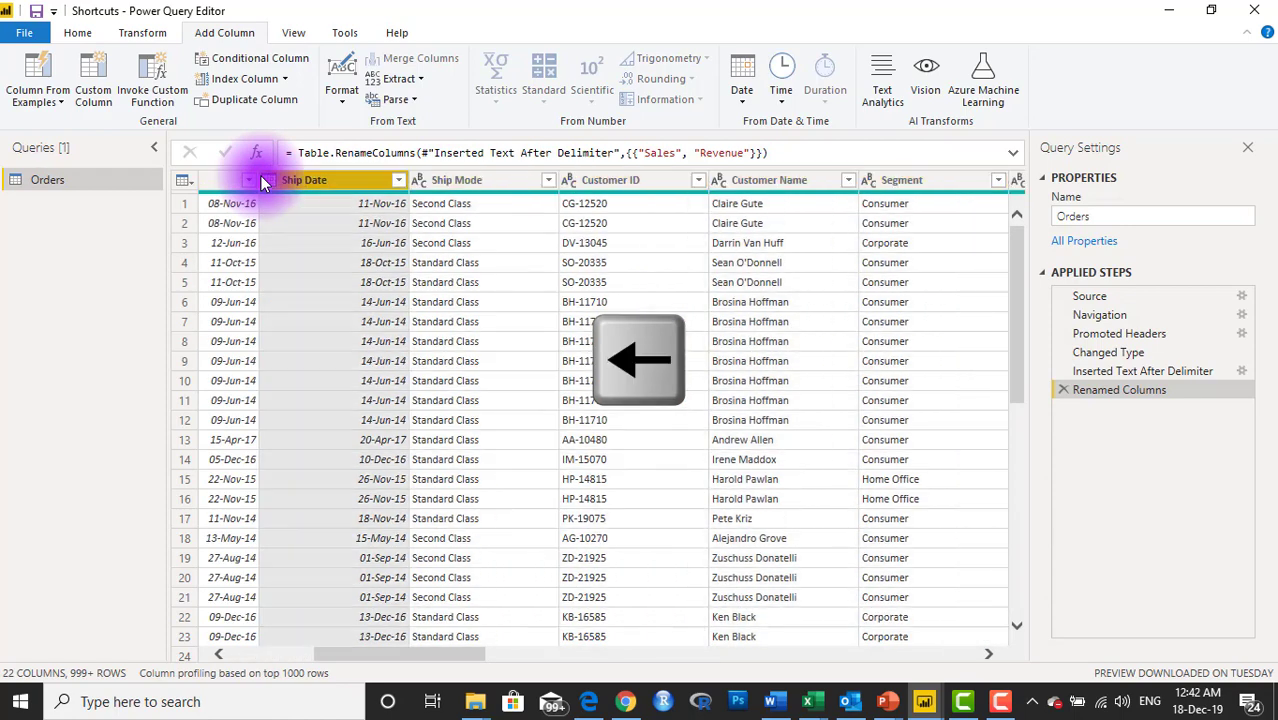
key(Left)
key(Left)
key(Left)
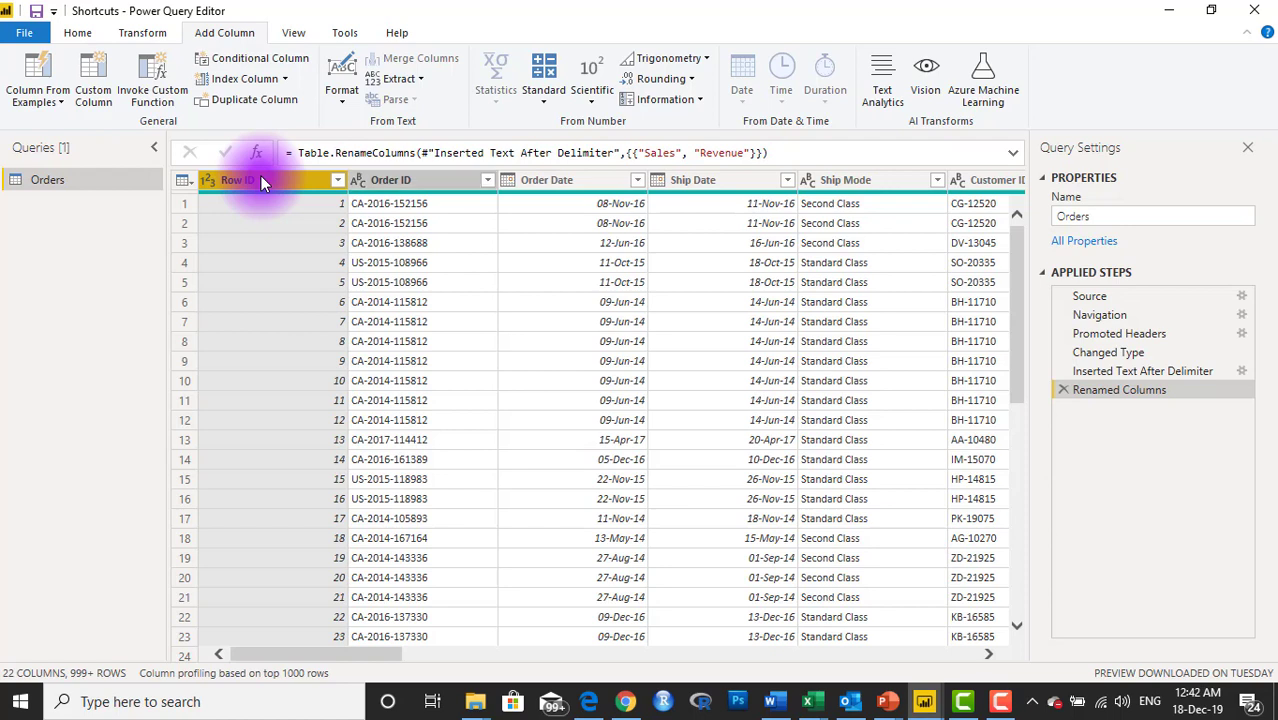
- Move focus across columns to Ship Date with Ctrl+Right, then add it with Ctrl+Enter
key(ctrl+Right)
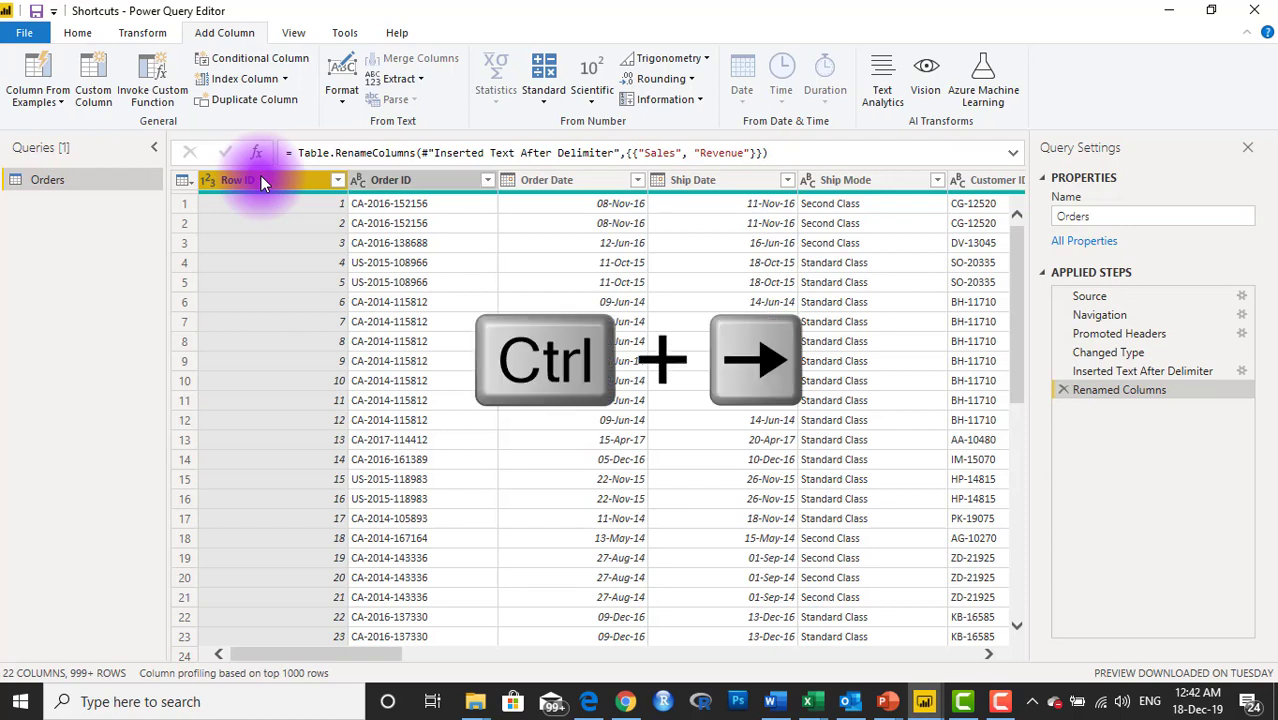
key(ctrl+Right)
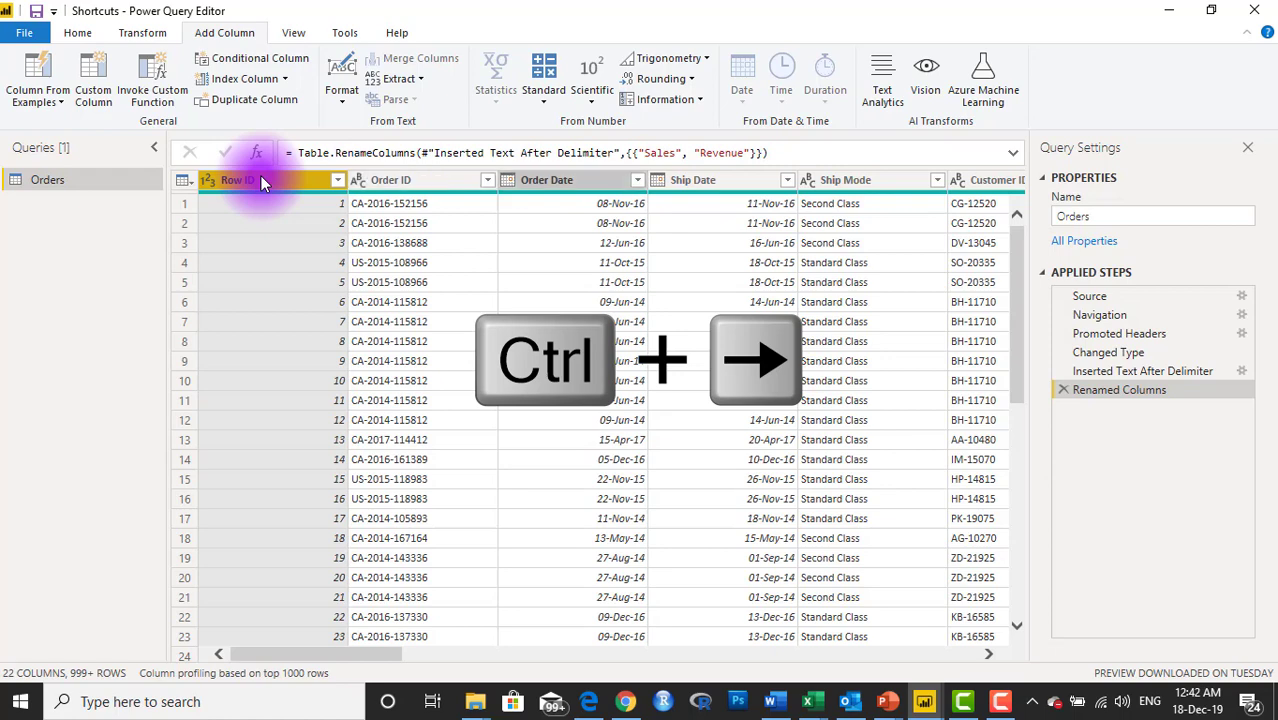
key(ctrl+Right)
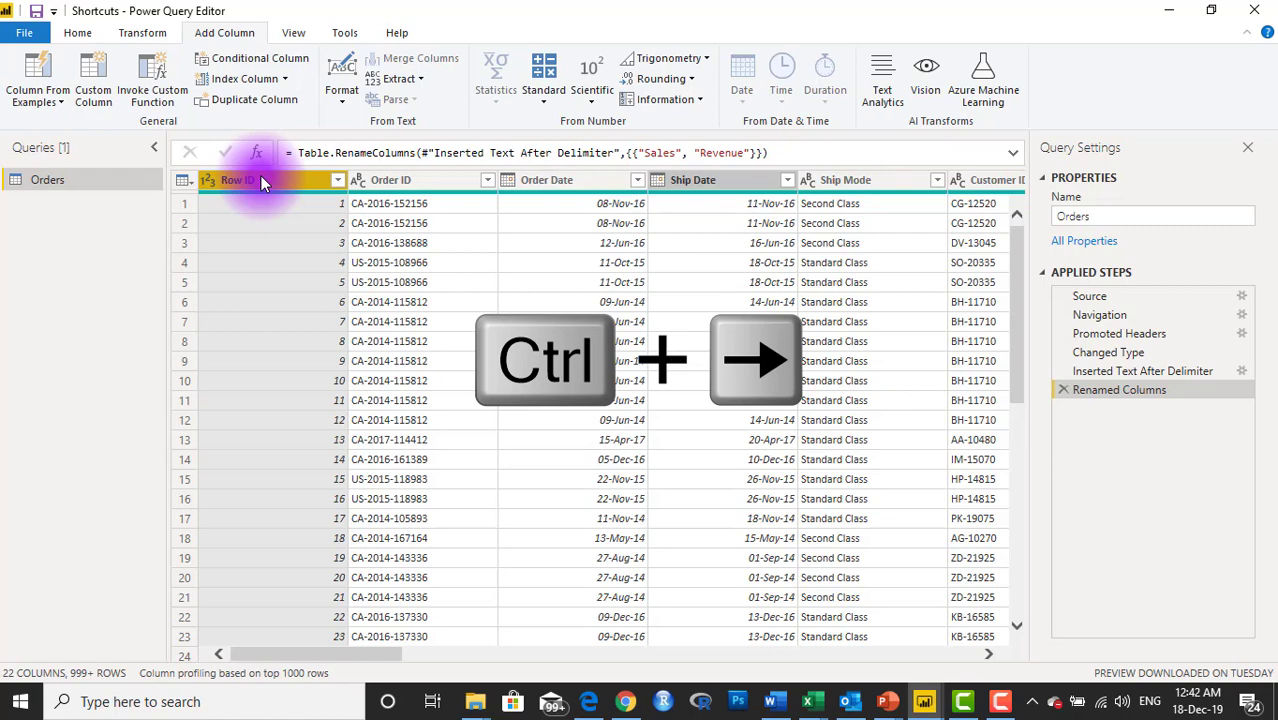
key(ctrl+Left)
key(ctrl+Right)
key(ctrl+Return)
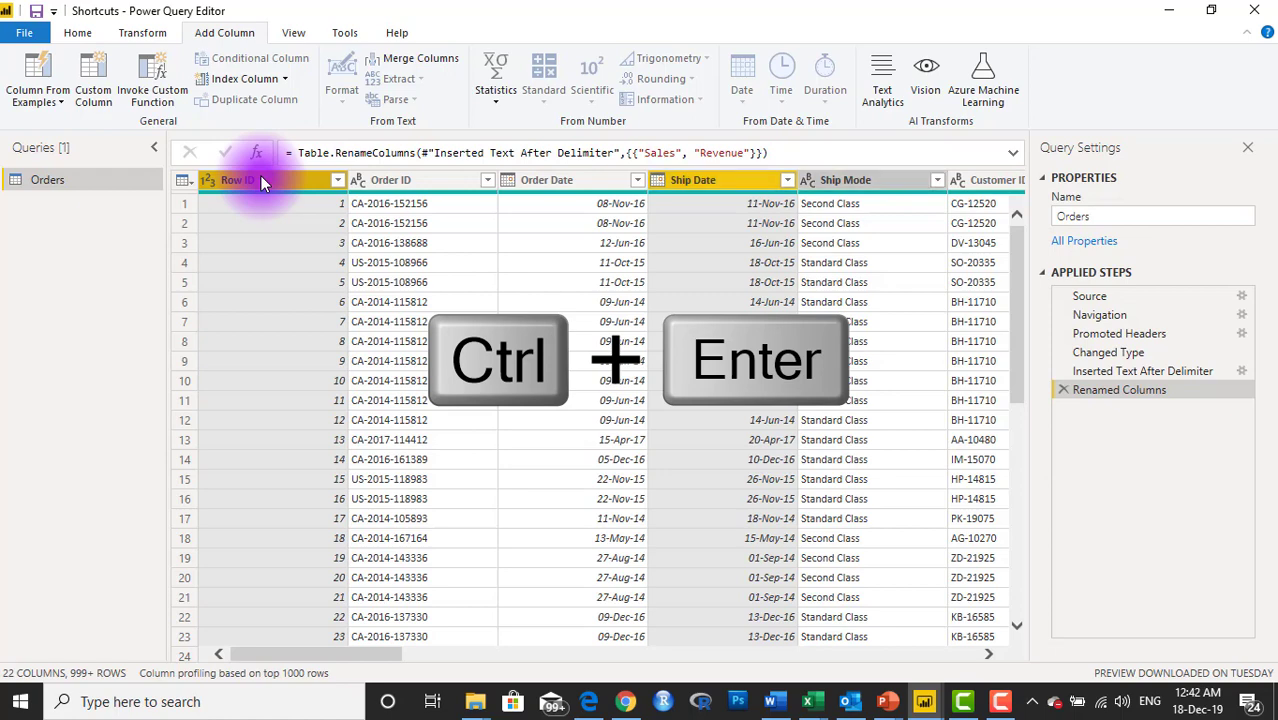
- Select Customer ID alongside Ship Date, then toggle the focused column's selection with Ctrl+Space
scroll(262, 183, right, 1)
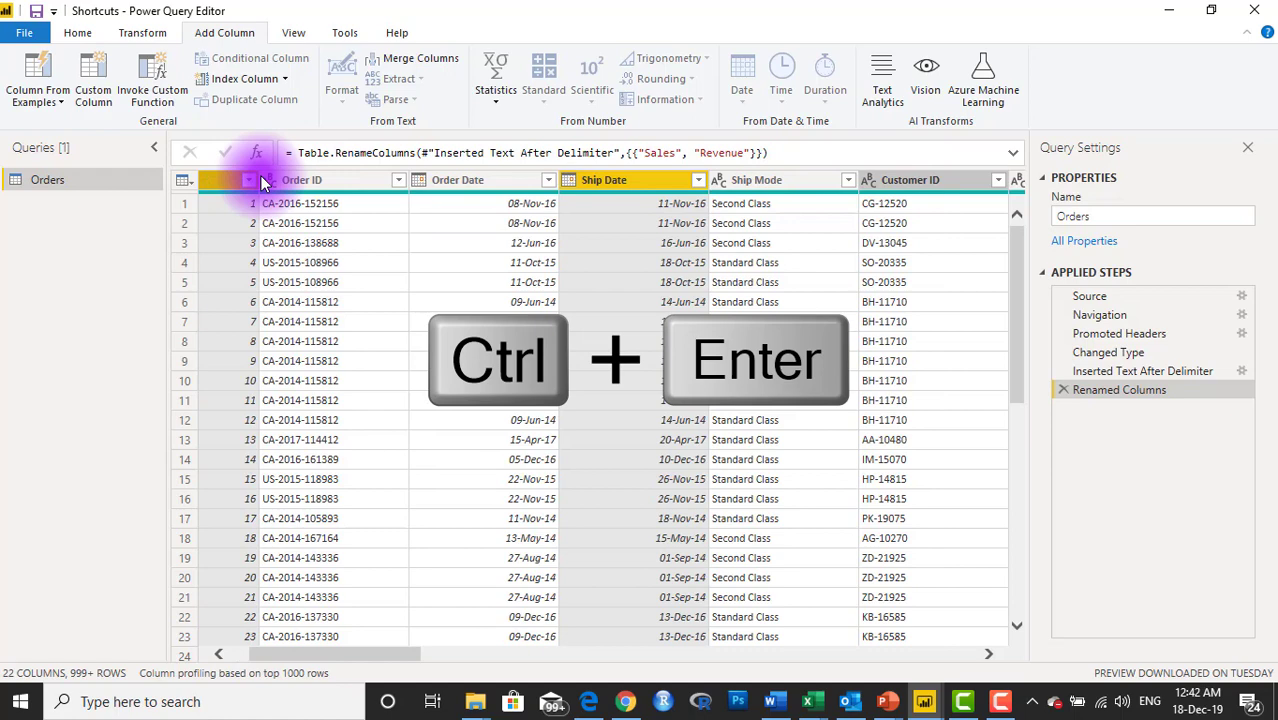
key(ctrl+Return)
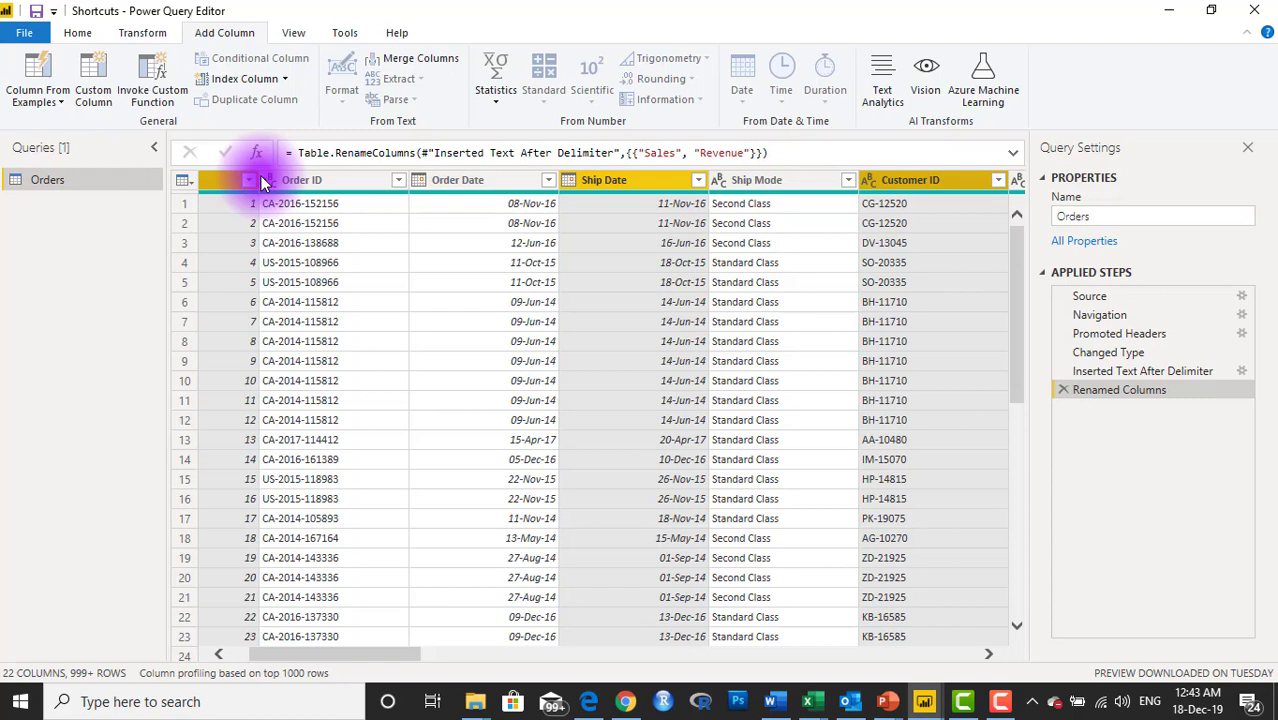
key(ctrl+space)
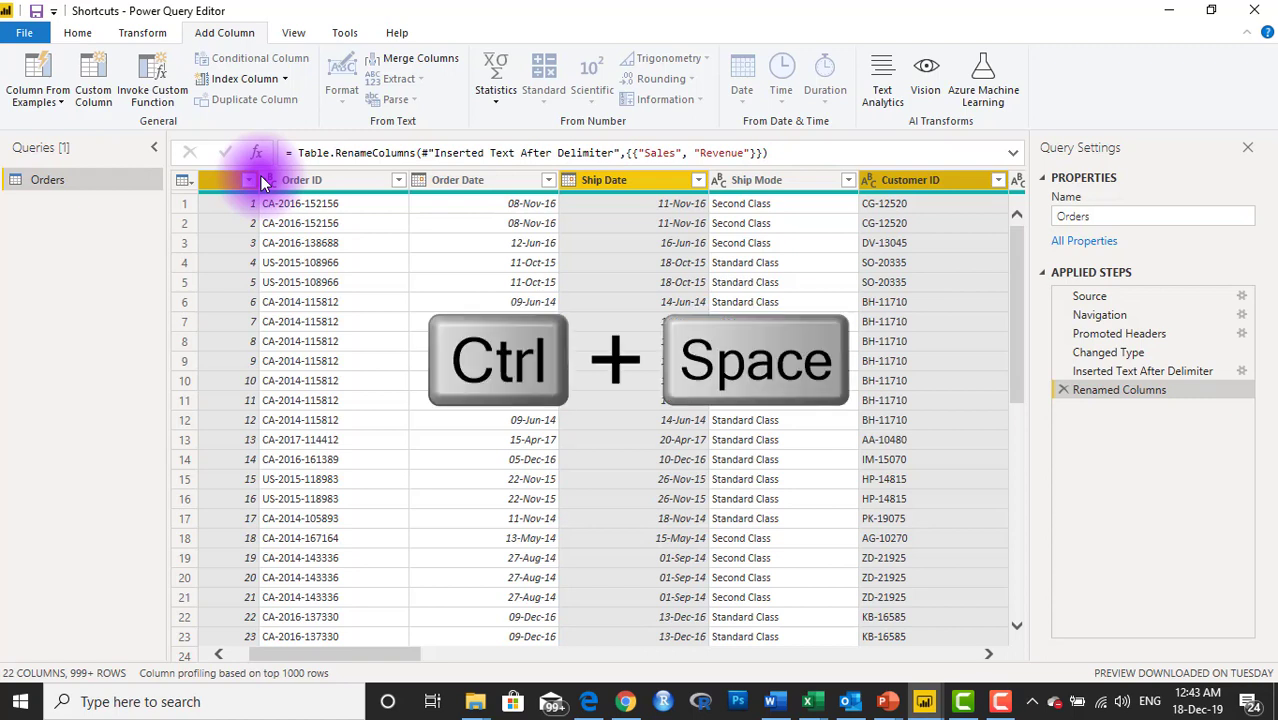